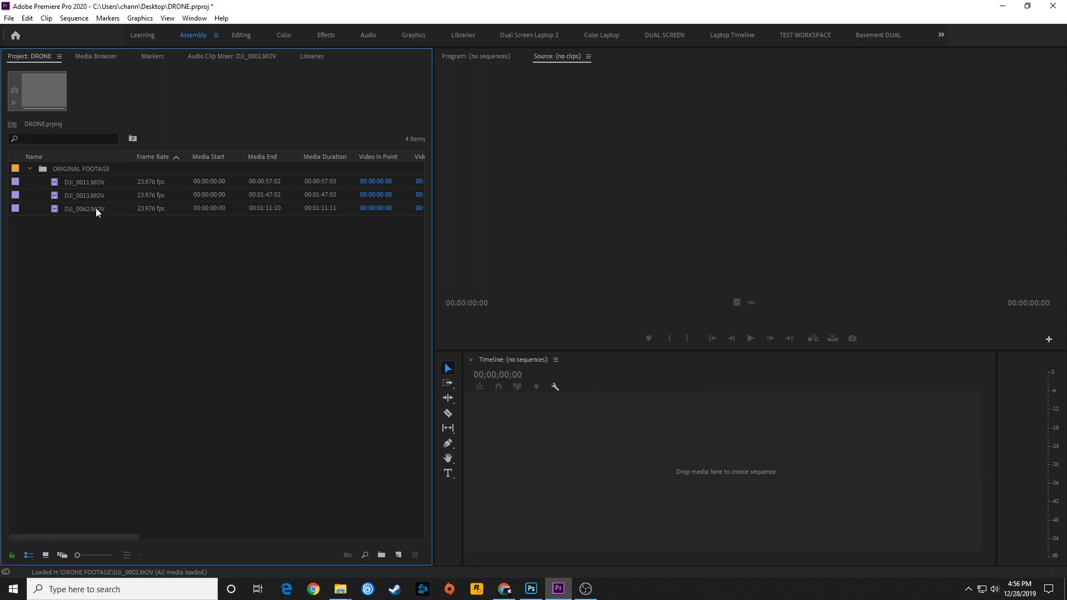
Step: Select DJI_0011.MOV in the ORIGINAL FOOTAGE bin to show its 4096x2160, 23.976p, 00:00:57:03 details
drag(77, 228, 56, 179)
click(65, 183)
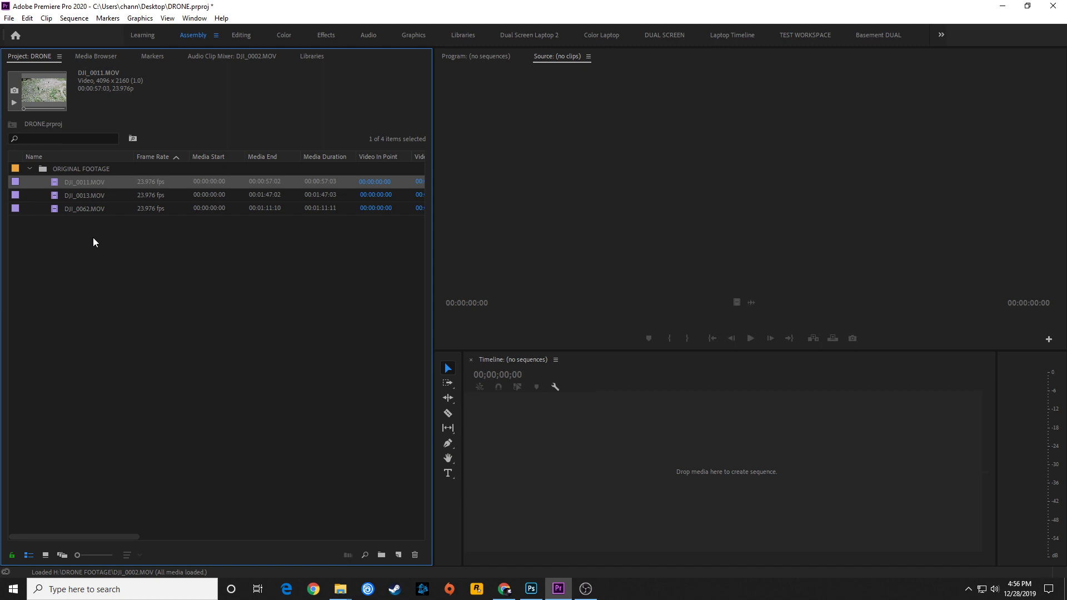
click(95, 222)
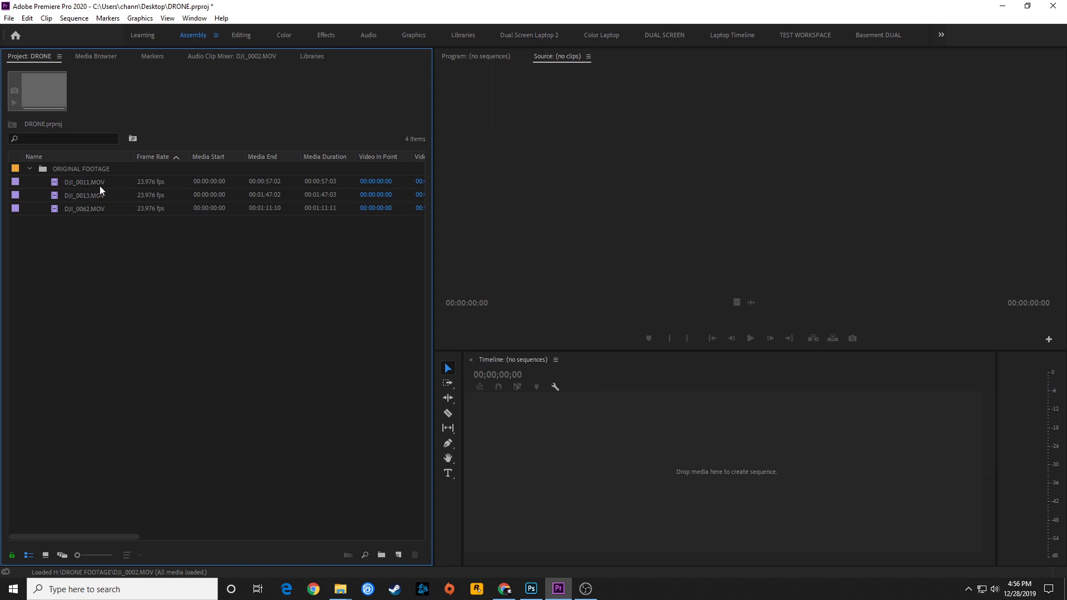
click(75, 186)
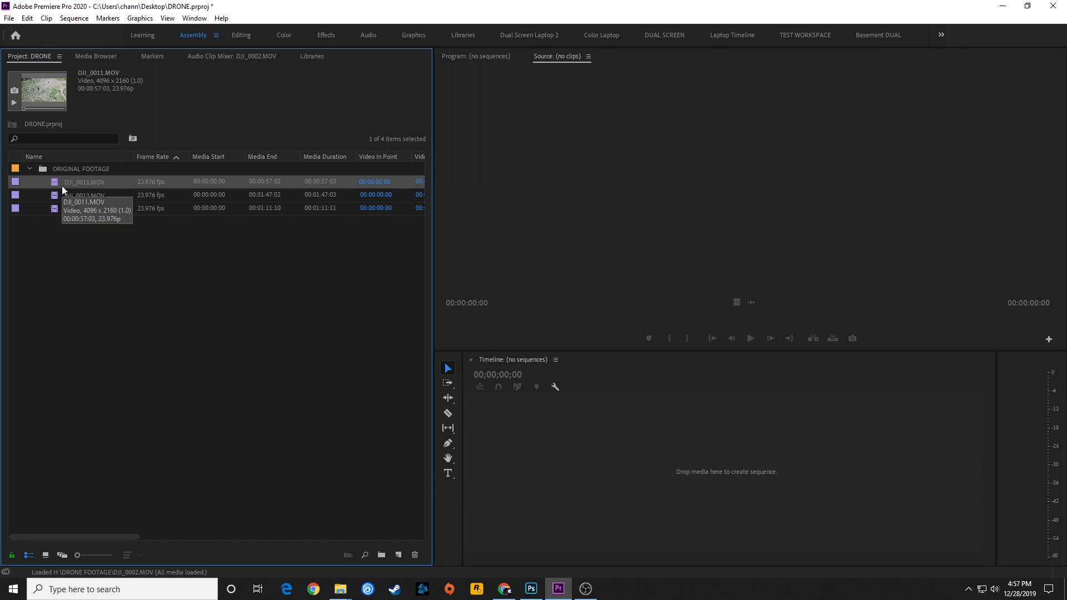
Step: Open DJI_0011.MOV's Properties and highlight the MP4/MOV container and H.264 codec entries
right_click(64, 181)
click(116, 143)
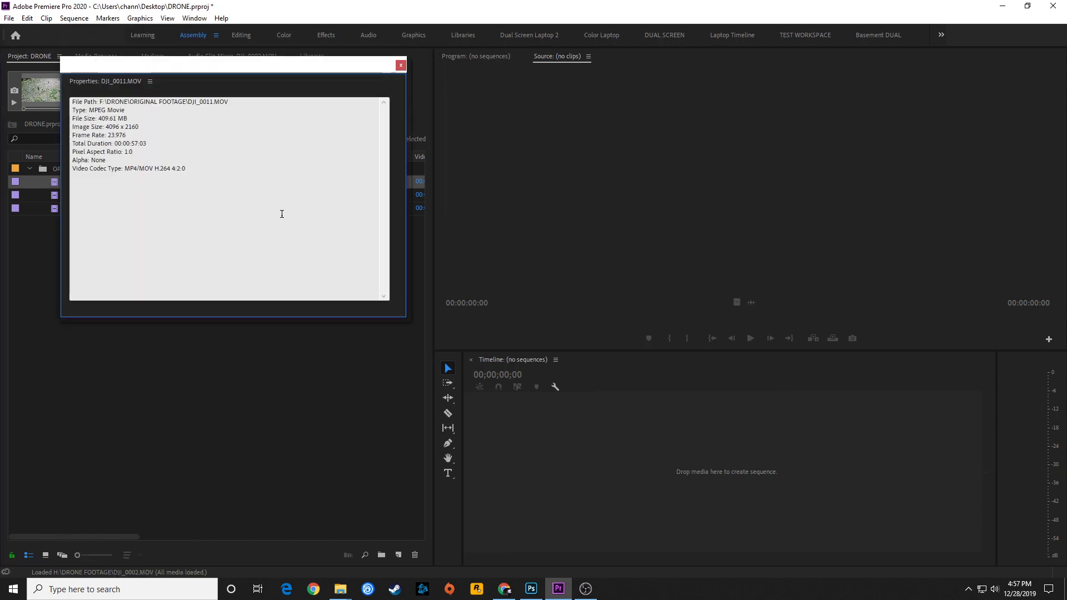
double_click(139, 168)
click(148, 168)
drag(150, 168, 137, 169)
click(147, 169)
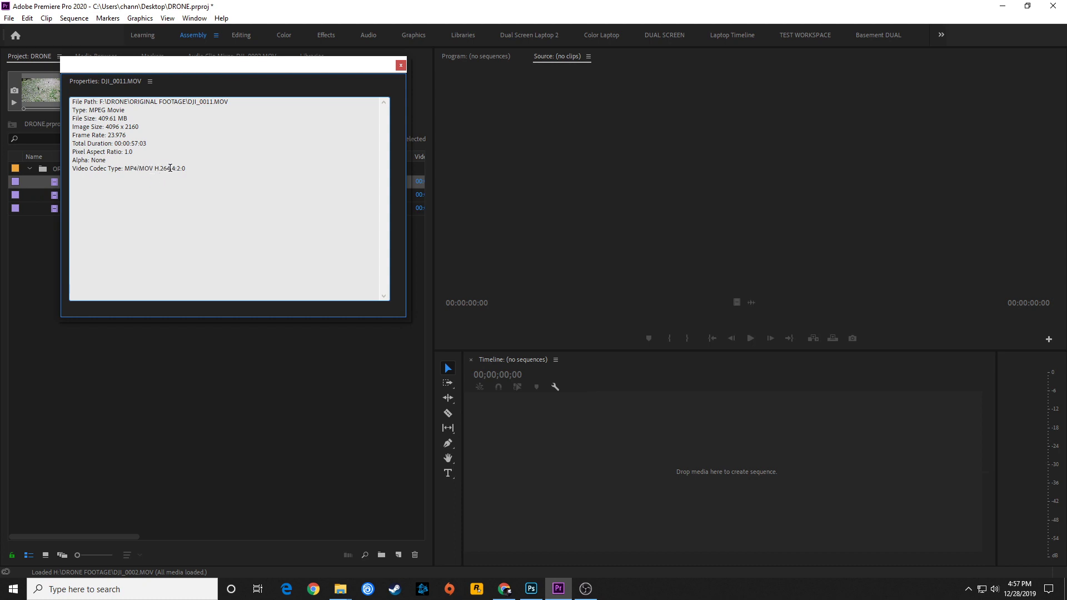
drag(170, 168, 155, 169)
click(158, 193)
click(173, 176)
mouse_move(531, 592)
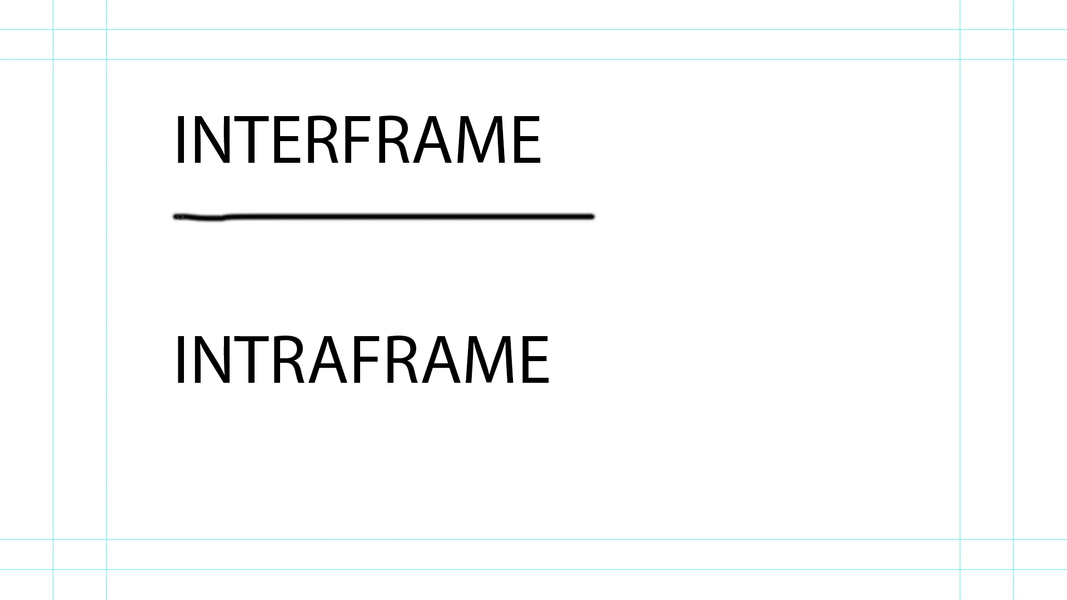
Step: Brush frame ticks along the INTERFRAME line and arcs linking frames back to the first keyframe
mouse_move(207, 205)
mouse_down()
mouse_move(209, 222)
mouse_move(243, 223)
mouse_move(268, 208)
mouse_move(270, 227)
mouse_move(363, 228)
mouse_up()
mouse_move(403, 205)
mouse_down()
mouse_move(409, 229)
mouse_move(475, 222)
mouse_move(538, 236)
mouse_move(572, 224)
mouse_up()
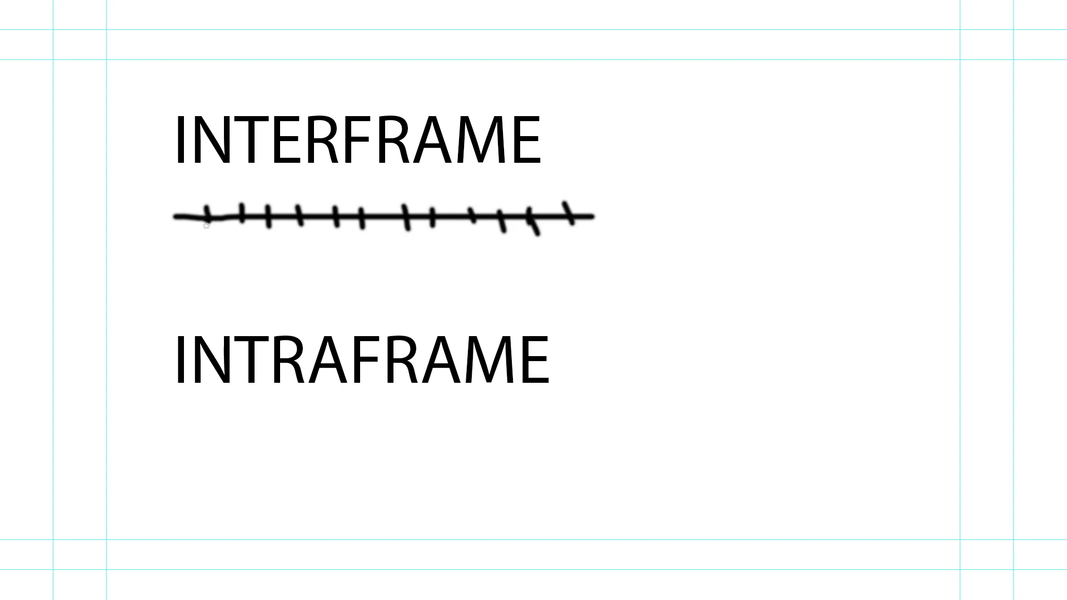
drag(205, 216, 204, 237)
mouse_move(241, 203)
mouse_down()
mouse_move(222, 196)
mouse_move(205, 217)
mouse_up()
mouse_move(269, 208)
mouse_down()
mouse_move(222, 200)
mouse_move(207, 210)
mouse_up()
mouse_move(300, 212)
mouse_down()
mouse_move(240, 197)
mouse_move(207, 213)
mouse_up()
drag(335, 221, 208, 215)
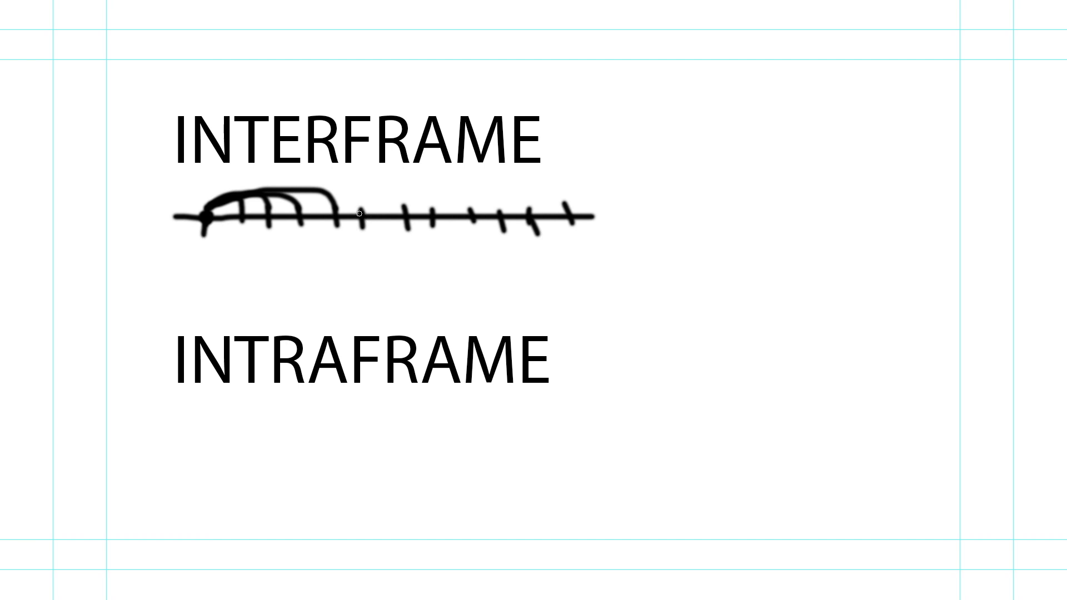
Step: Mark a second keyframe on the line and arc the later frames back to it
drag(365, 210, 361, 214)
drag(426, 210, 370, 206)
mouse_move(471, 211)
mouse_down()
mouse_move(444, 195)
mouse_move(403, 195)
mouse_up()
drag(503, 218, 437, 198)
mouse_move(531, 216)
mouse_down()
mouse_move(494, 197)
mouse_move(449, 195)
mouse_up()
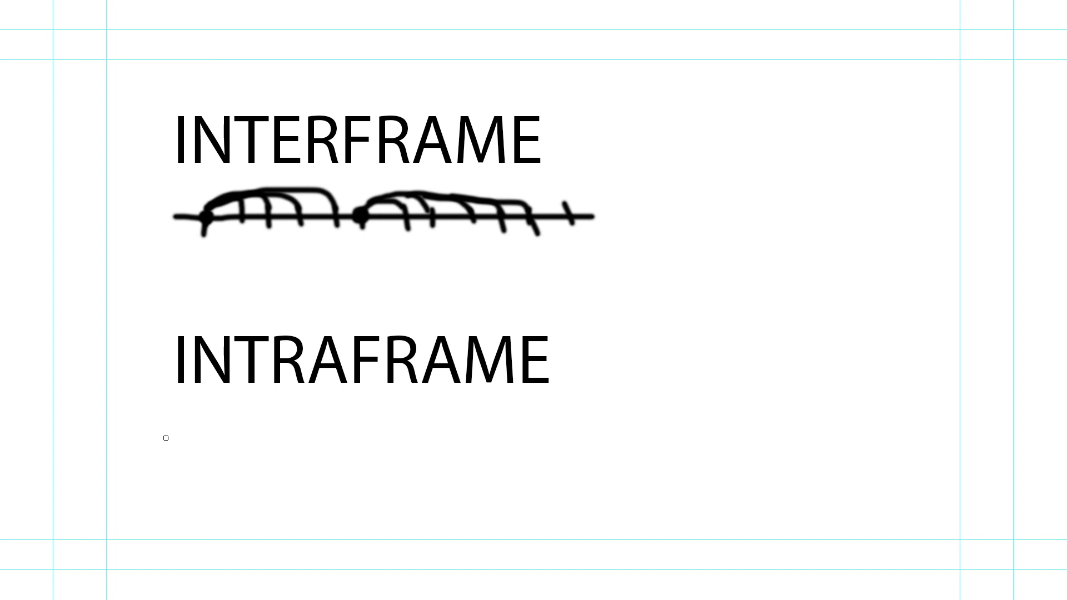
Step: Draw a timeline under INTRAFRAME with frame ticks, each dotted as a full frame
drag(173, 436, 621, 436)
mouse_move(203, 427)
mouse_down()
mouse_move(203, 453)
mouse_move(451, 441)
mouse_move(492, 457)
mouse_up()
drag(531, 425, 535, 443)
drag(568, 425, 578, 446)
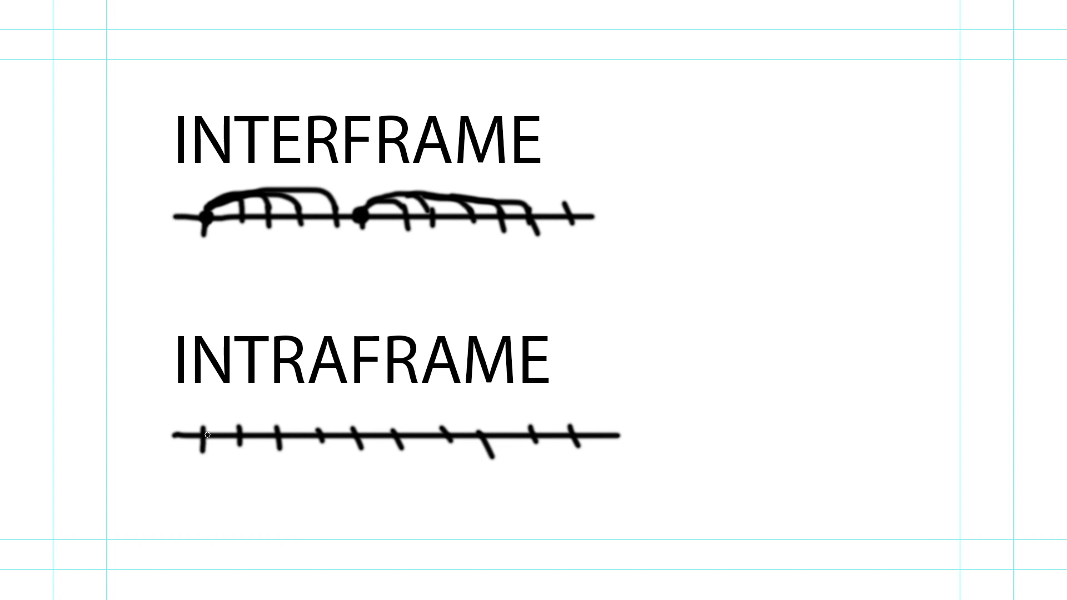
mouse_move(207, 434)
mouse_down()
mouse_move(316, 435)
mouse_move(352, 448)
mouse_up()
drag(390, 436, 396, 443)
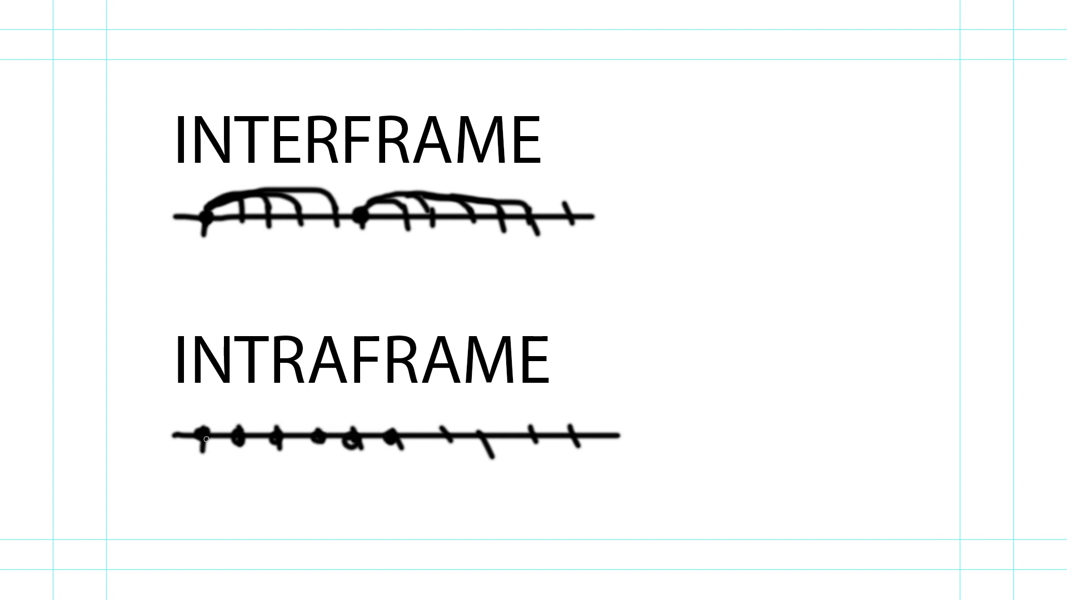
drag(207, 436, 204, 438)
drag(350, 447, 352, 442)
Step: Handwrite H.264 below the INTERFRAME timeline, underline it and circle it
mouse_move(153, 238)
mouse_down()
mouse_move(249, 240)
mouse_move(272, 222)
mouse_up()
click(426, 243)
drag(429, 242, 433, 272)
mouse_move(459, 246)
mouse_down()
mouse_move(462, 272)
mouse_move(459, 259)
mouse_move(544, 274)
mouse_move(578, 263)
mouse_up()
click(475, 265)
drag(579, 240, 582, 283)
mouse_move(527, 261)
mouse_down()
mouse_move(503, 264)
mouse_move(524, 283)
mouse_up()
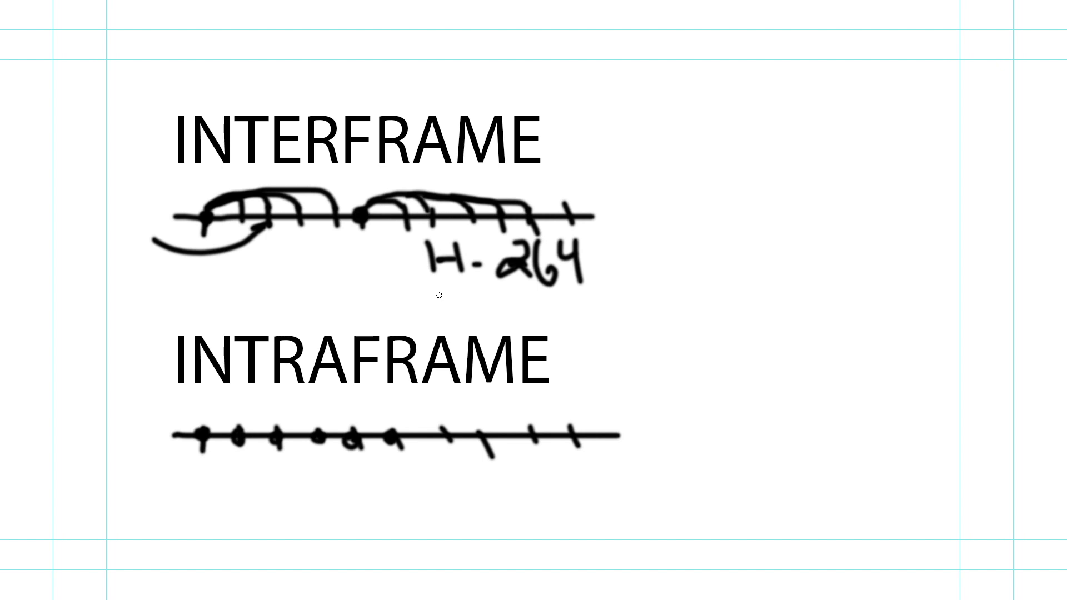
drag(442, 280, 587, 270)
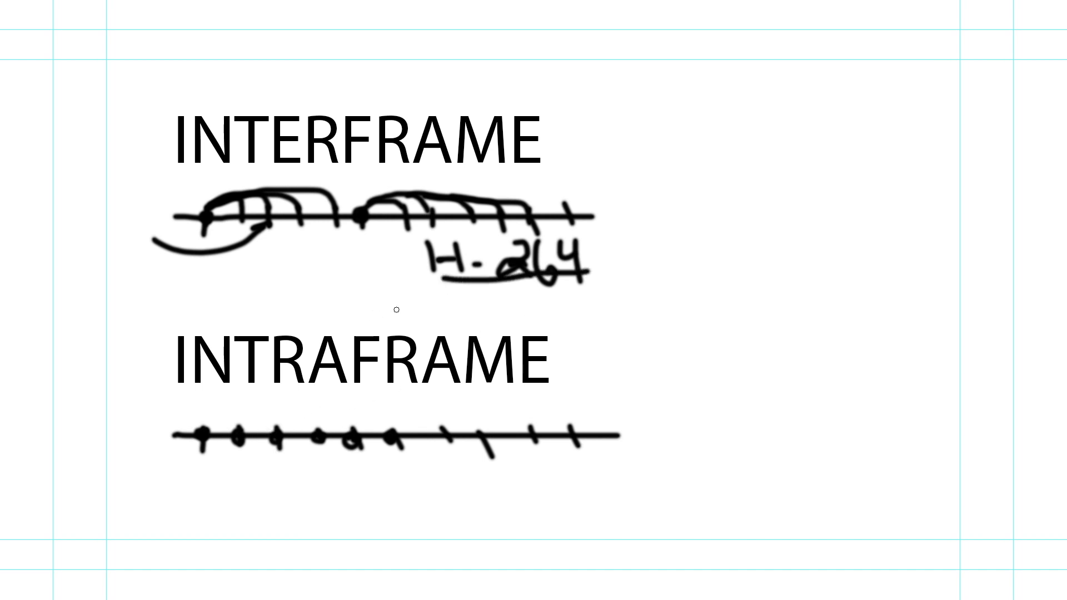
mouse_move(429, 288)
mouse_down()
mouse_move(468, 300)
mouse_move(597, 252)
mouse_move(480, 226)
mouse_move(447, 283)
mouse_move(491, 299)
mouse_up()
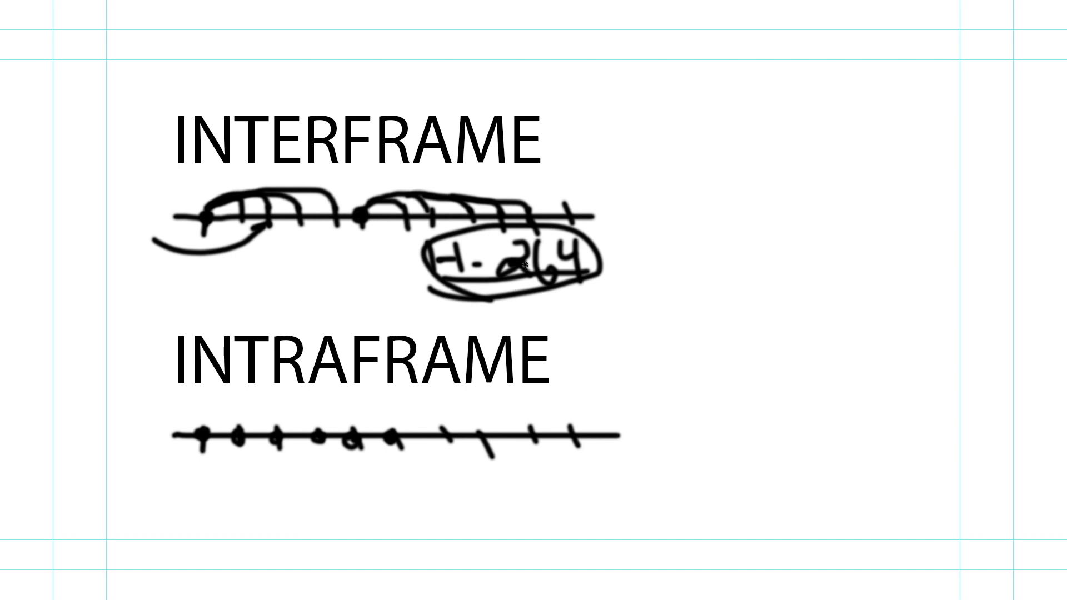
Step: Circle the INTERFRAME title and loop around INTRAFRAME together with its timeline
mouse_move(309, 102)
mouse_down()
mouse_move(155, 117)
mouse_move(445, 180)
mouse_move(138, 86)
mouse_up()
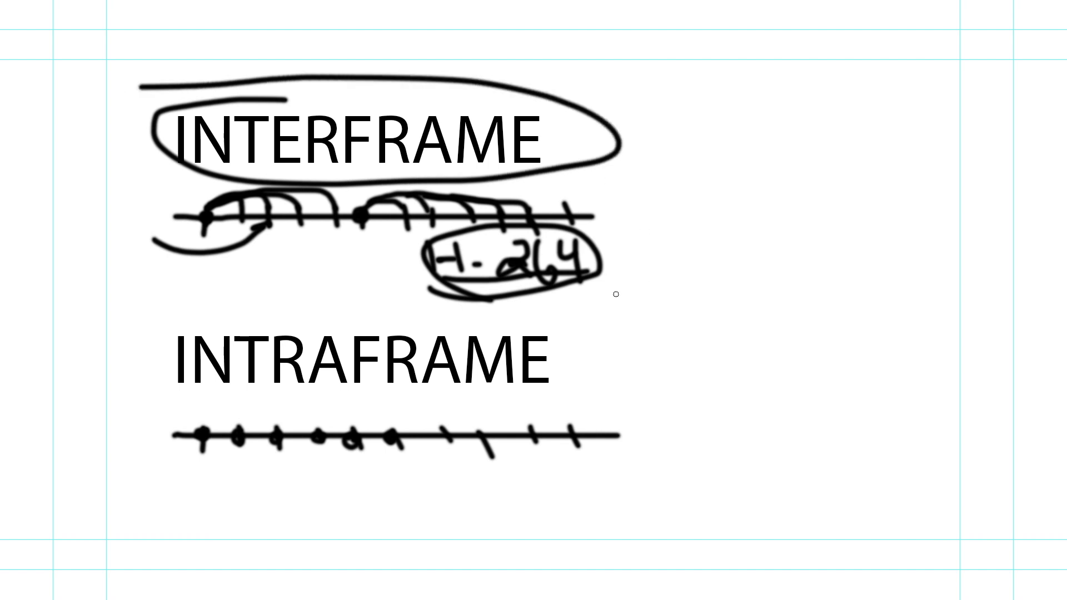
mouse_move(358, 310)
mouse_down()
mouse_move(169, 316)
mouse_move(121, 395)
mouse_move(292, 464)
mouse_move(679, 463)
mouse_move(759, 405)
mouse_move(665, 333)
mouse_move(281, 319)
mouse_up()
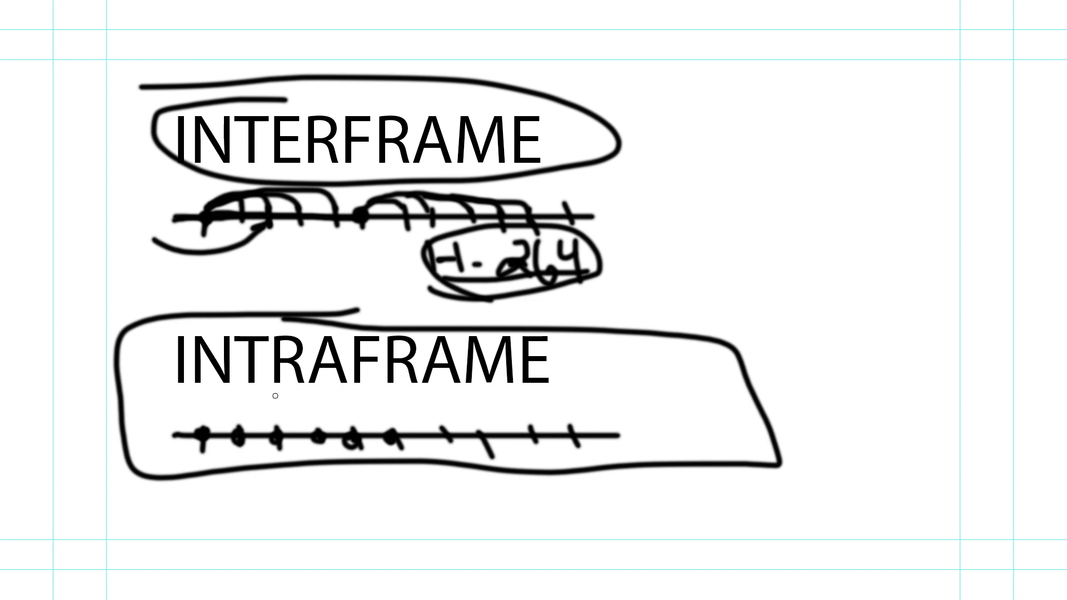
mouse_move(282, 321)
mouse_down()
mouse_move(149, 327)
mouse_move(578, 485)
mouse_move(107, 291)
mouse_up()
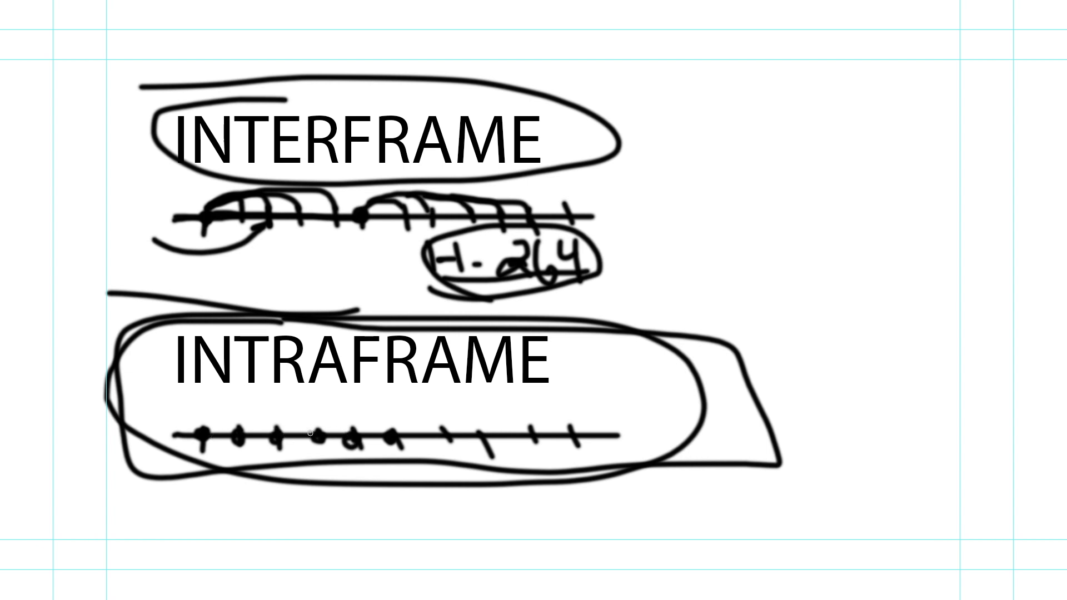
drag(387, 438, 389, 445)
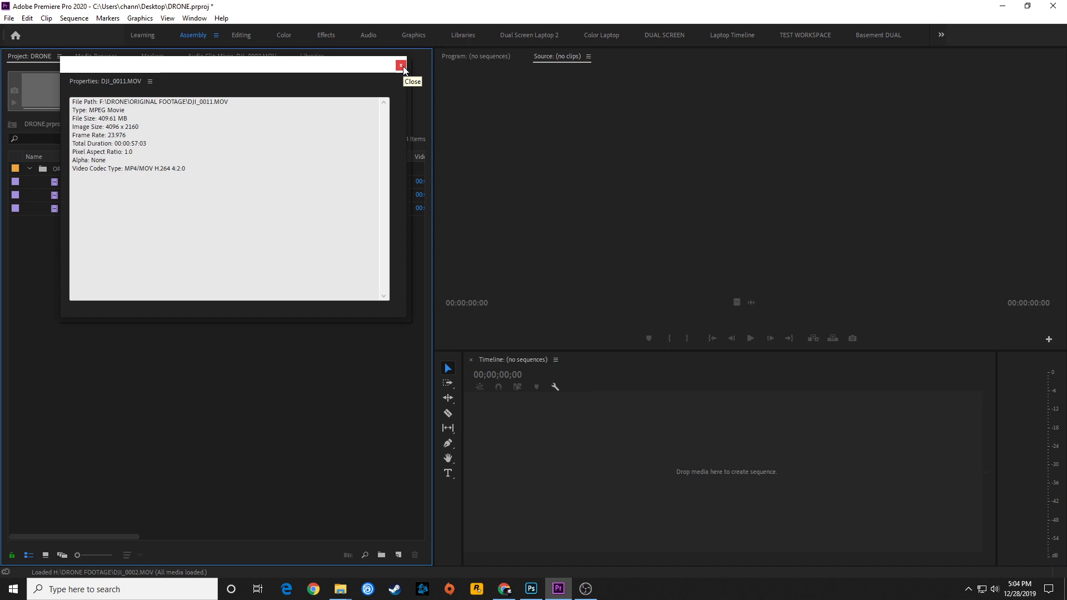
Step: Close the clip properties and load DJI_0062.MOV into the Source Monitor
click(401, 65)
click(77, 182)
click(73, 197)
click(74, 208)
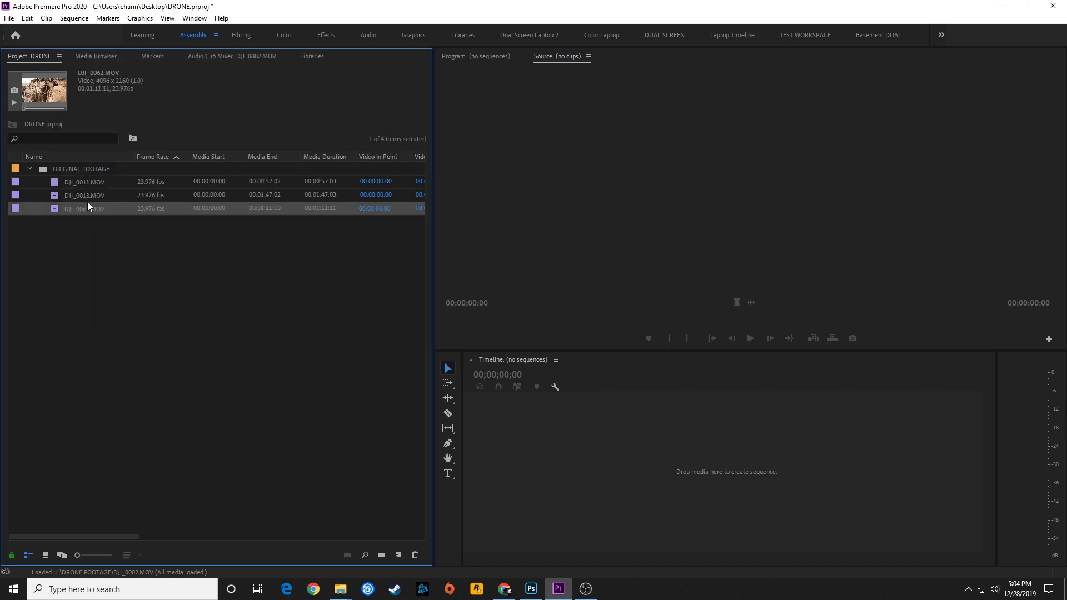
click(78, 219)
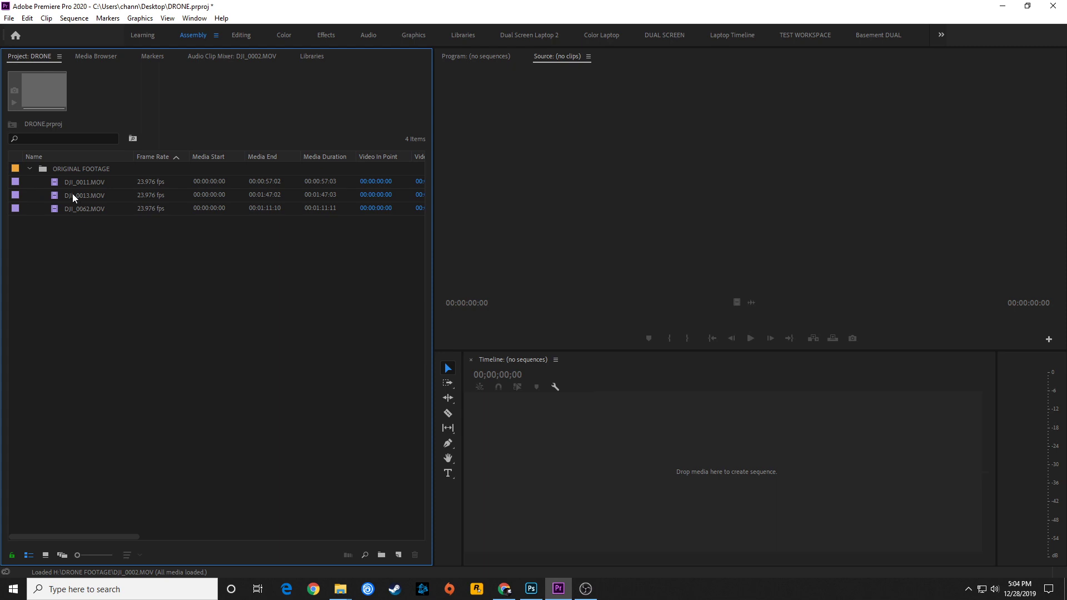
click(62, 209)
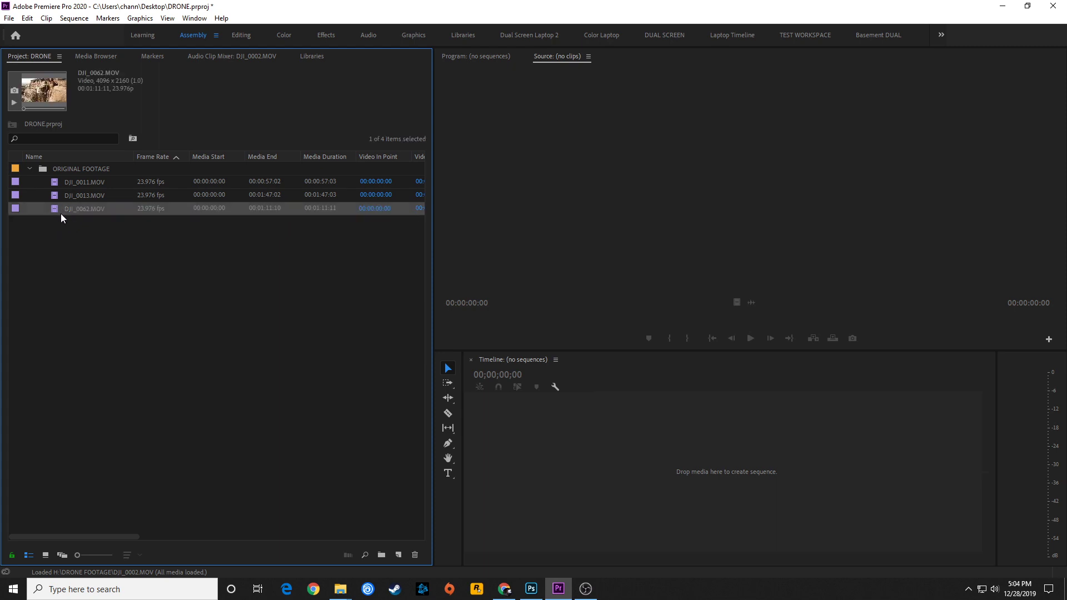
double_click(55, 208)
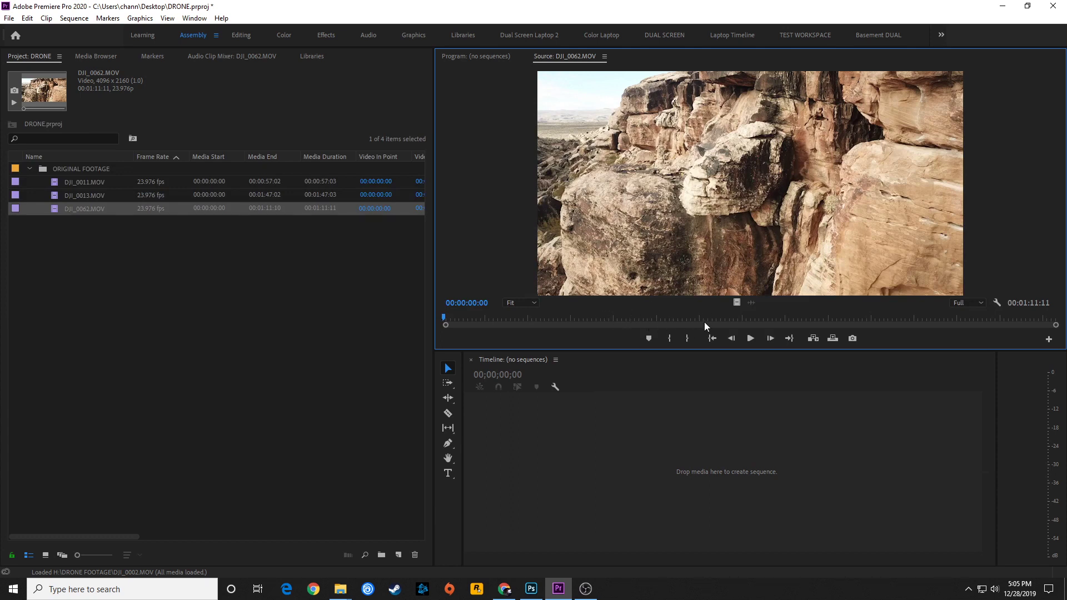
Step: Scrub DJI_0062 to about 36–43 seconds and play it forward, in reverse and fast with J/K/L
drag(705, 322, 752, 332)
click(751, 337)
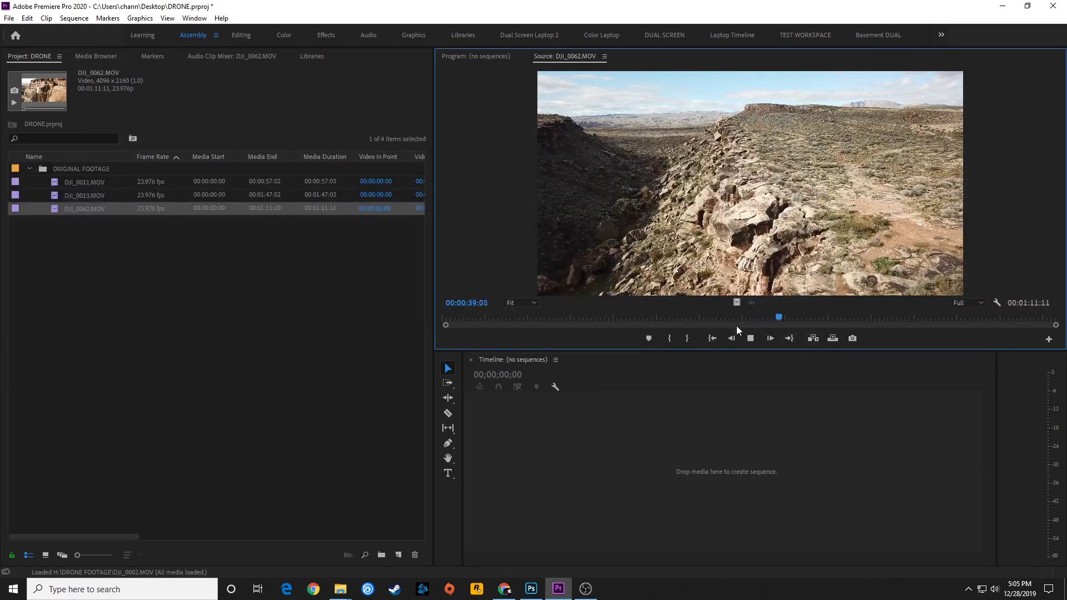
drag(735, 315, 814, 318)
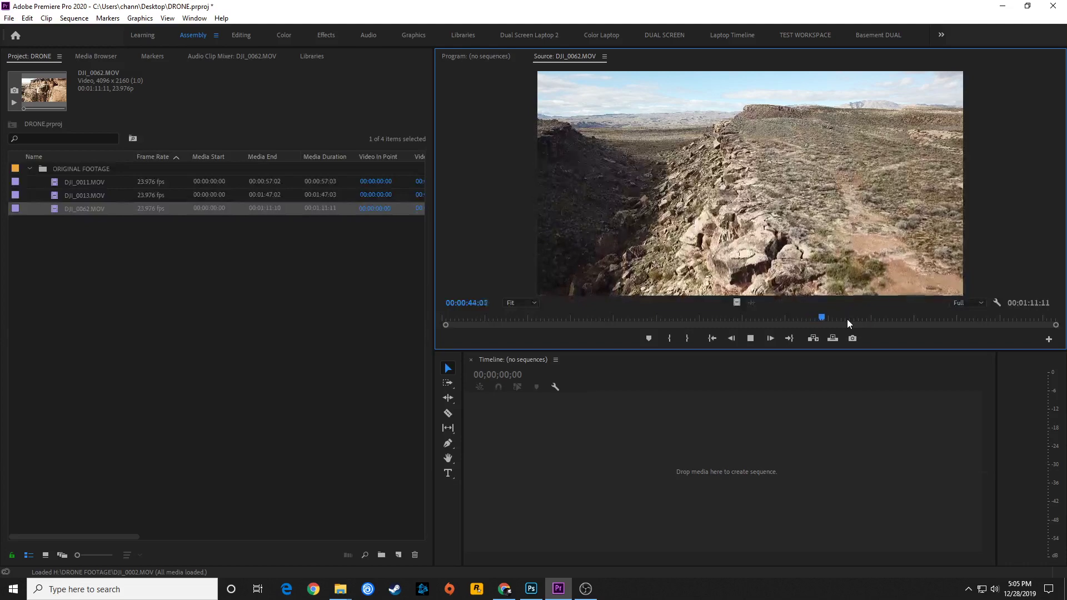
key(space)
key(j)
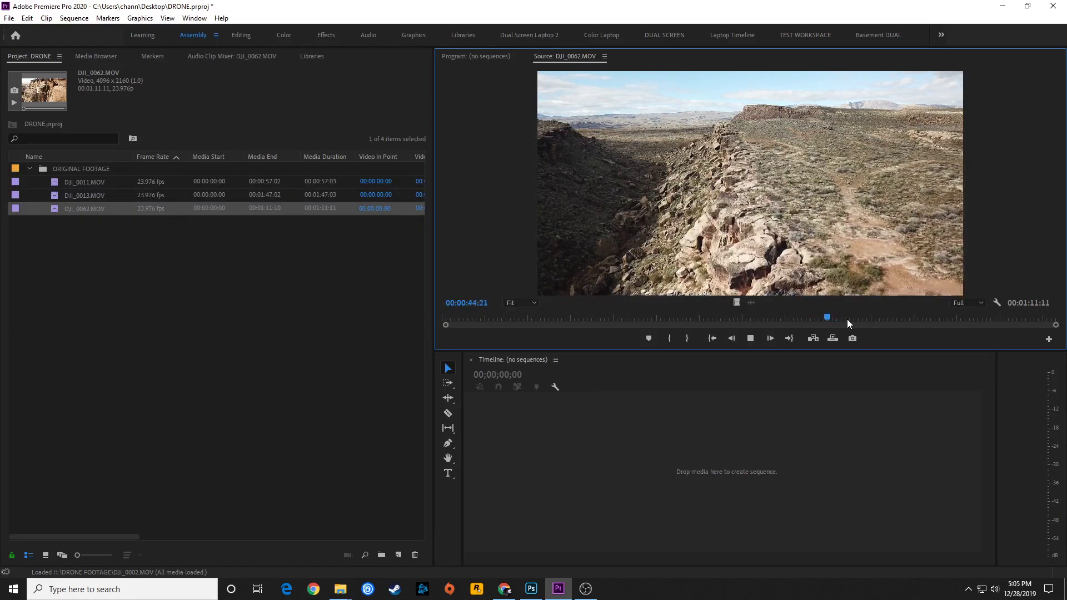
key(k)
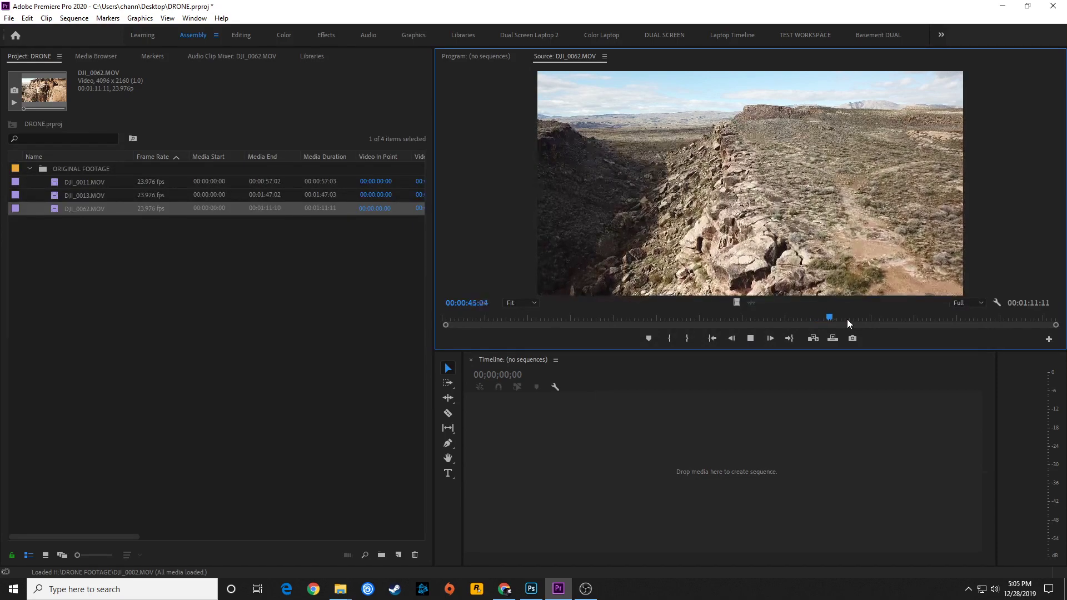
key(l)
key(l)
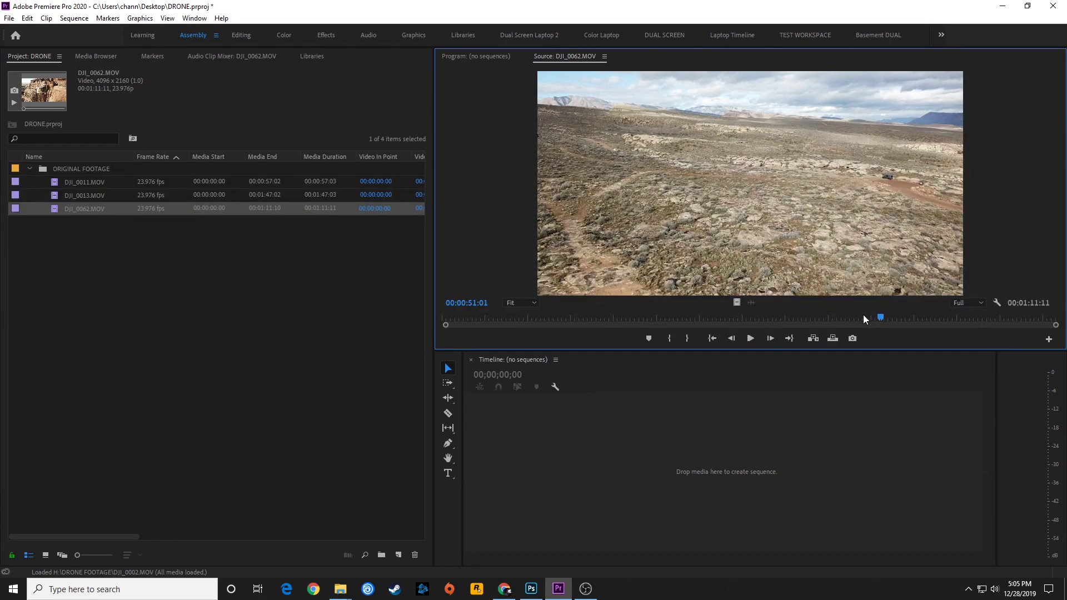
Step: Jump between the canyon, 53-second, 1:02 and desert-road shots, then deselect the clip
drag(863, 317, 899, 334)
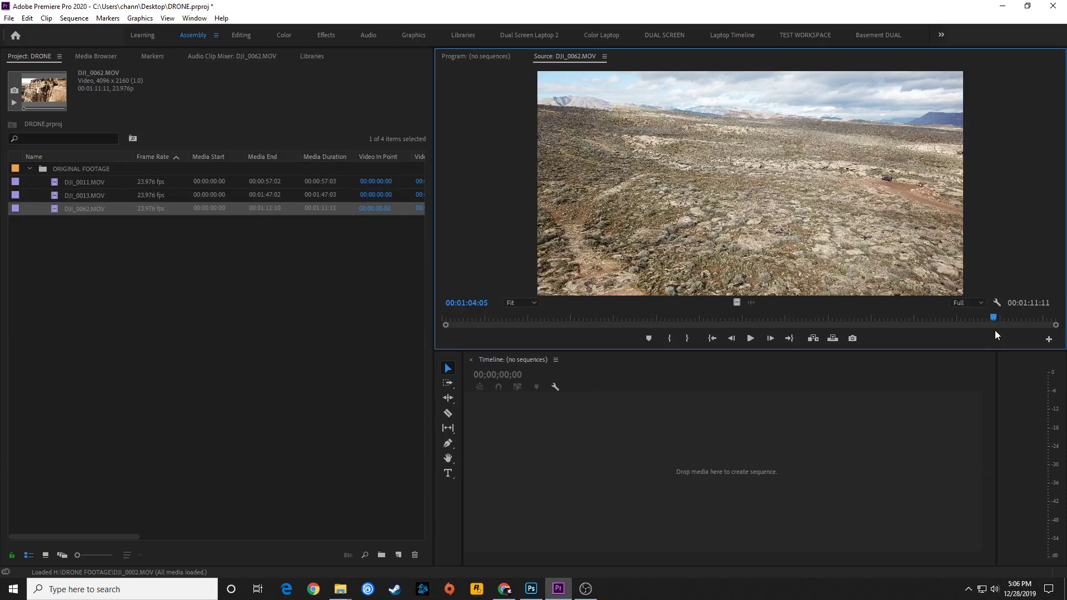
drag(649, 317, 739, 318)
click(900, 320)
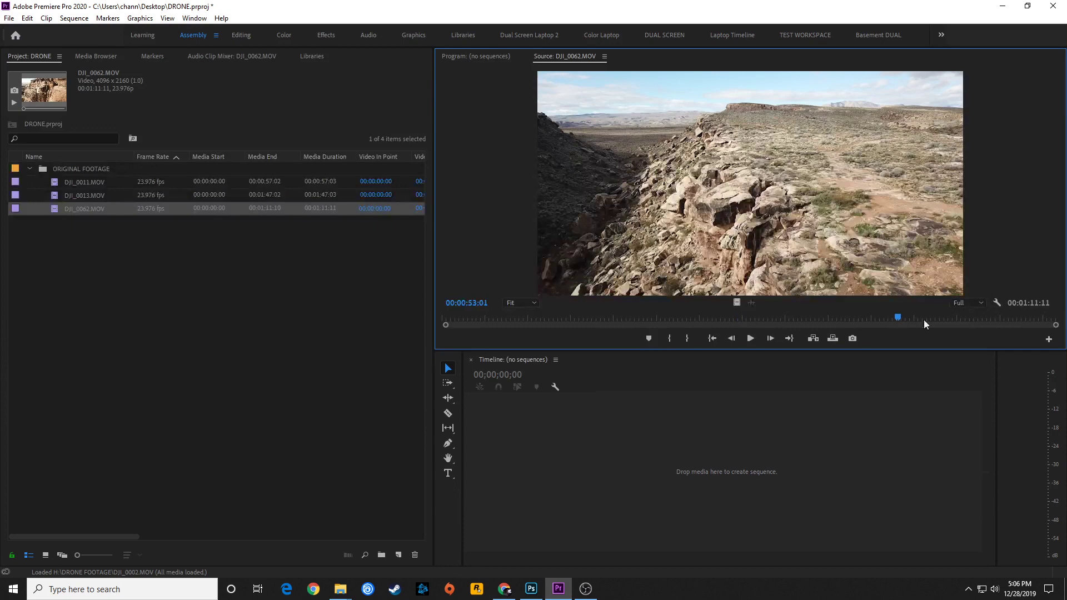
click(979, 321)
click(693, 320)
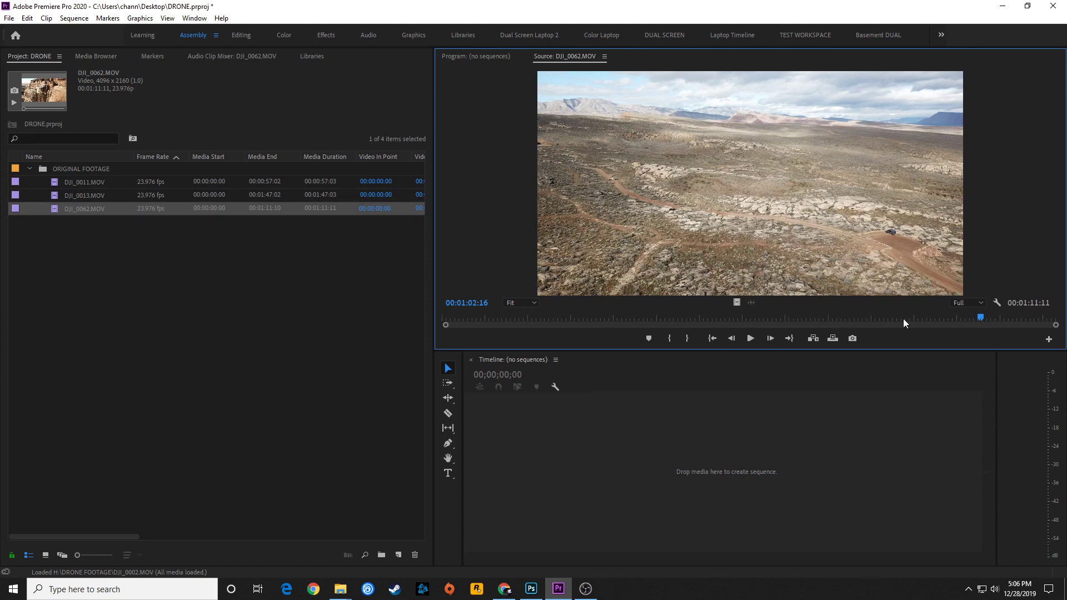
drag(981, 318, 634, 319)
click(131, 231)
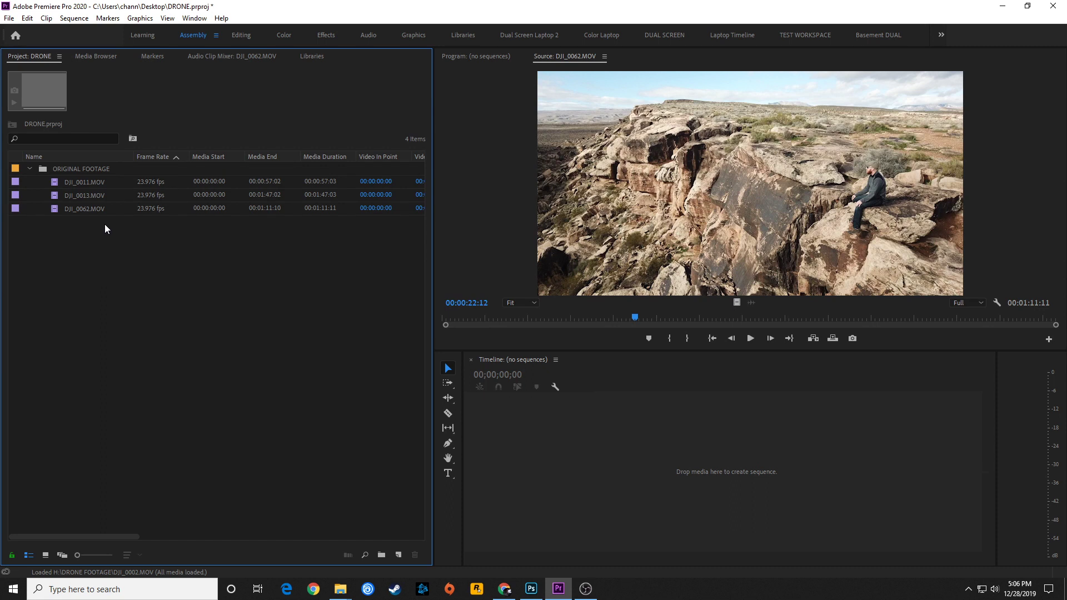
Step: Select the three drone clips and set export to QuickTime with the Apple ProRes 422 preset
drag(104, 225, 48, 178)
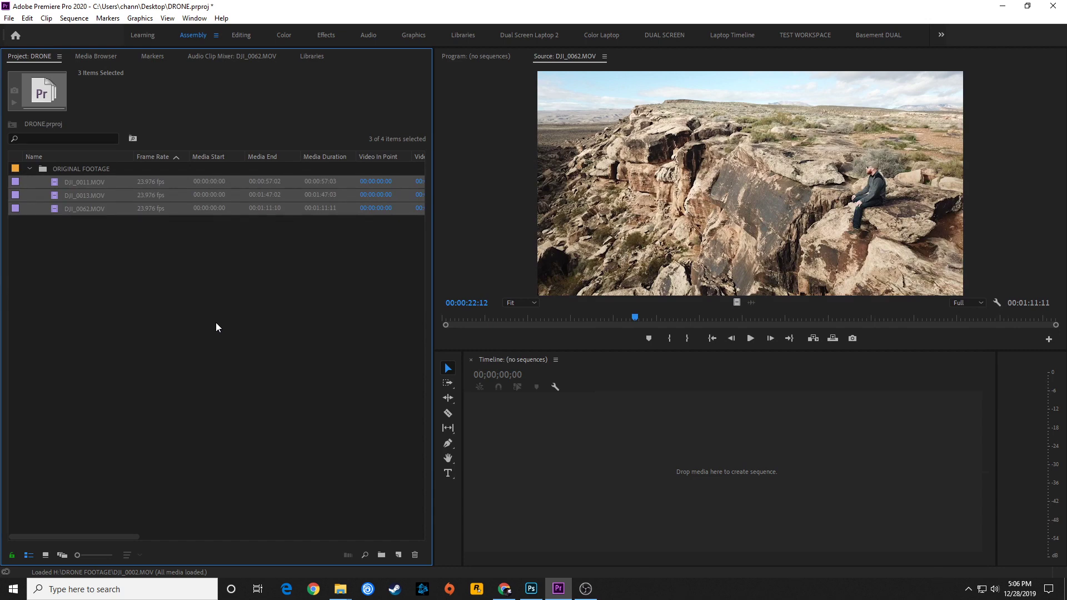
key(ctrl+m)
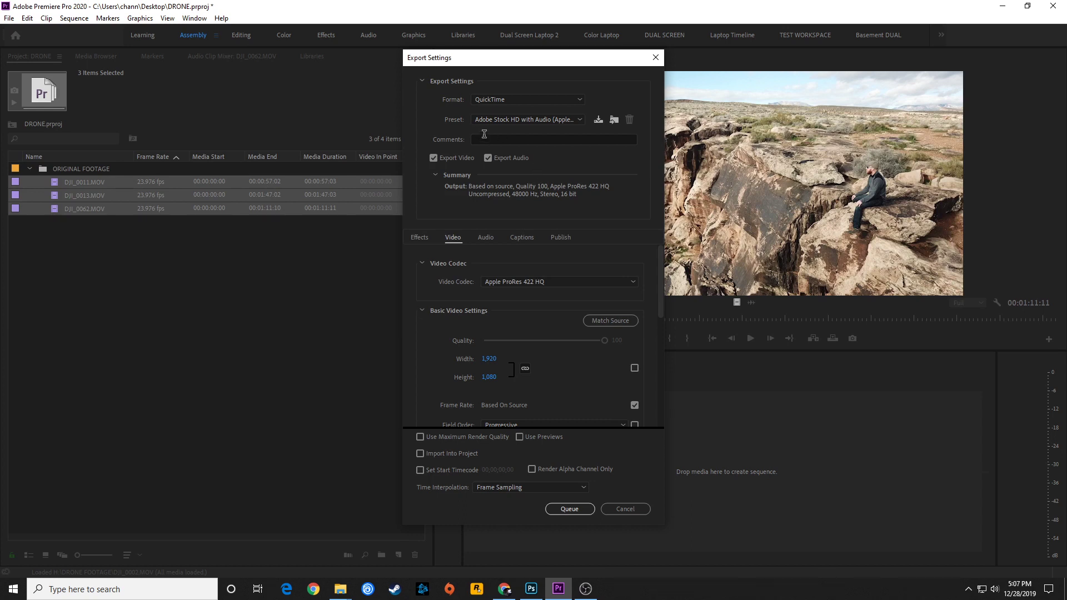
click(516, 102)
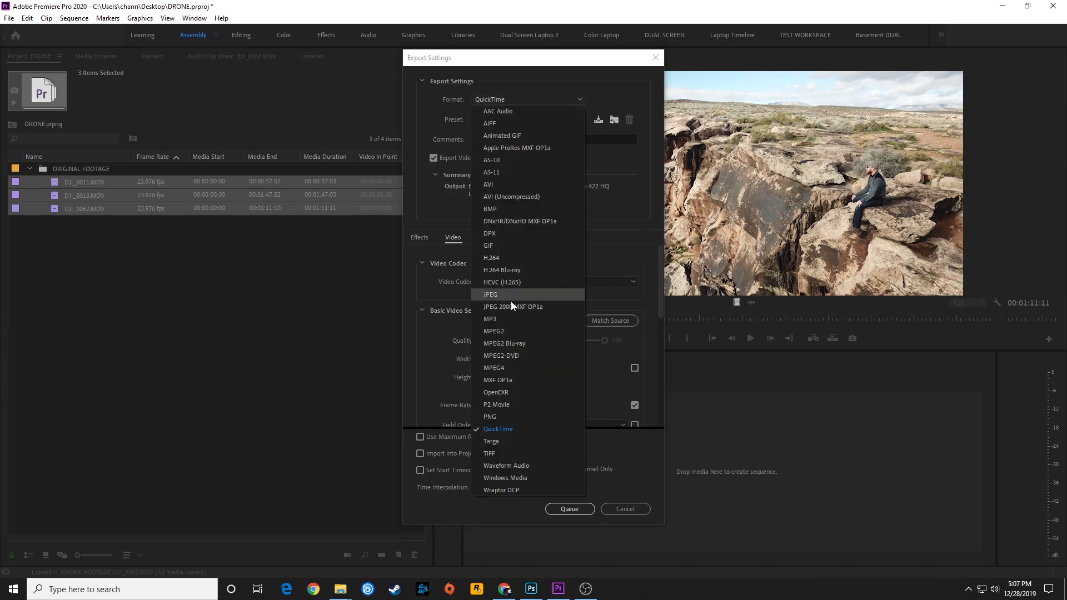
click(490, 428)
click(496, 119)
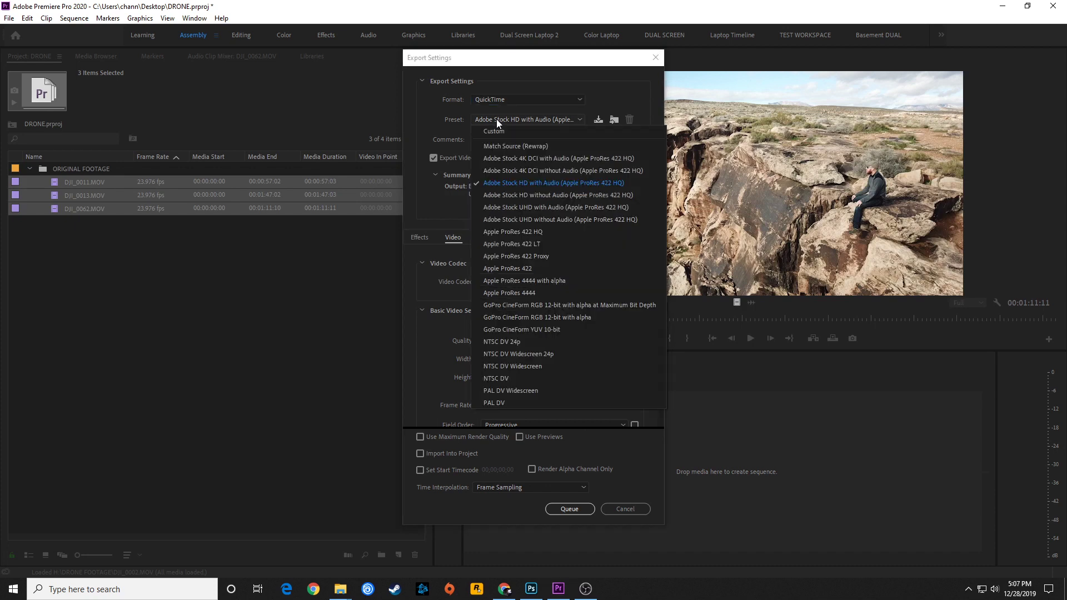
click(515, 269)
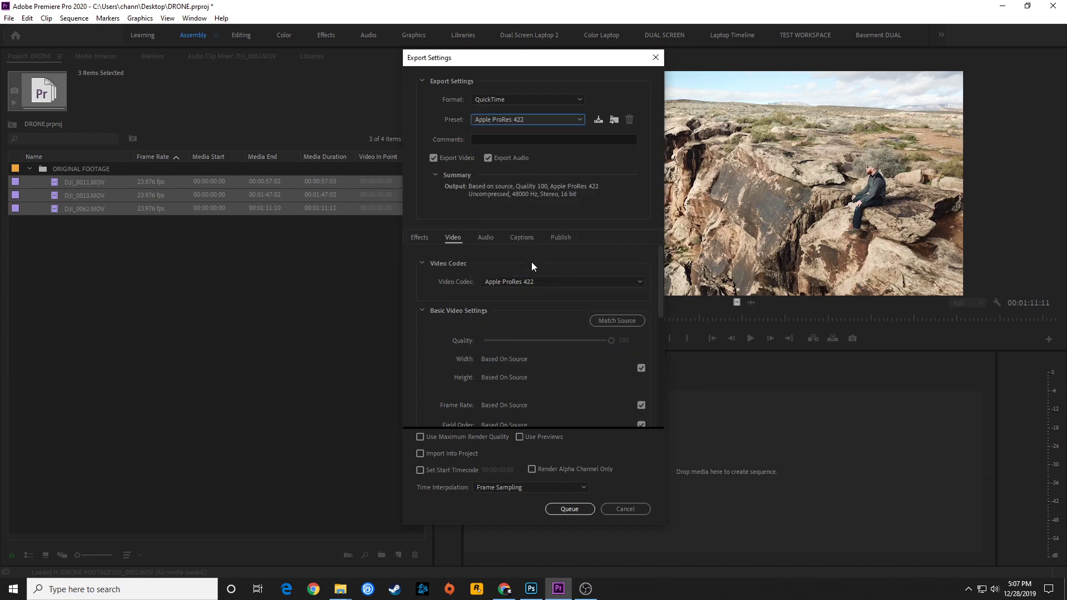
Step: Turn off Export Audio and send the clips to the Media Encoder queue
scroll(659, 304, down, 2)
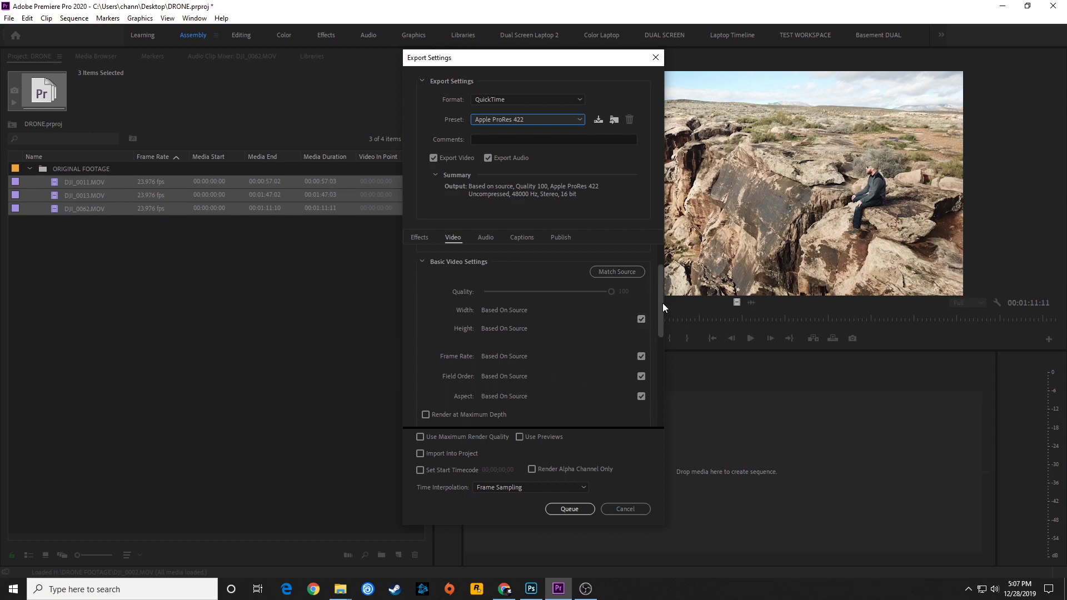
drag(662, 303, 661, 284)
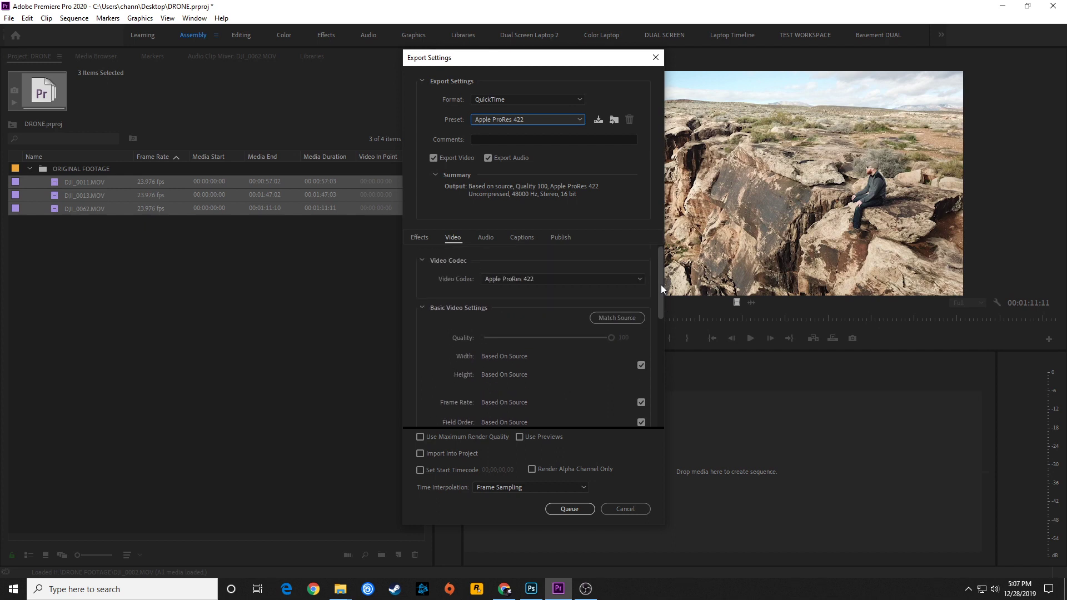
click(488, 157)
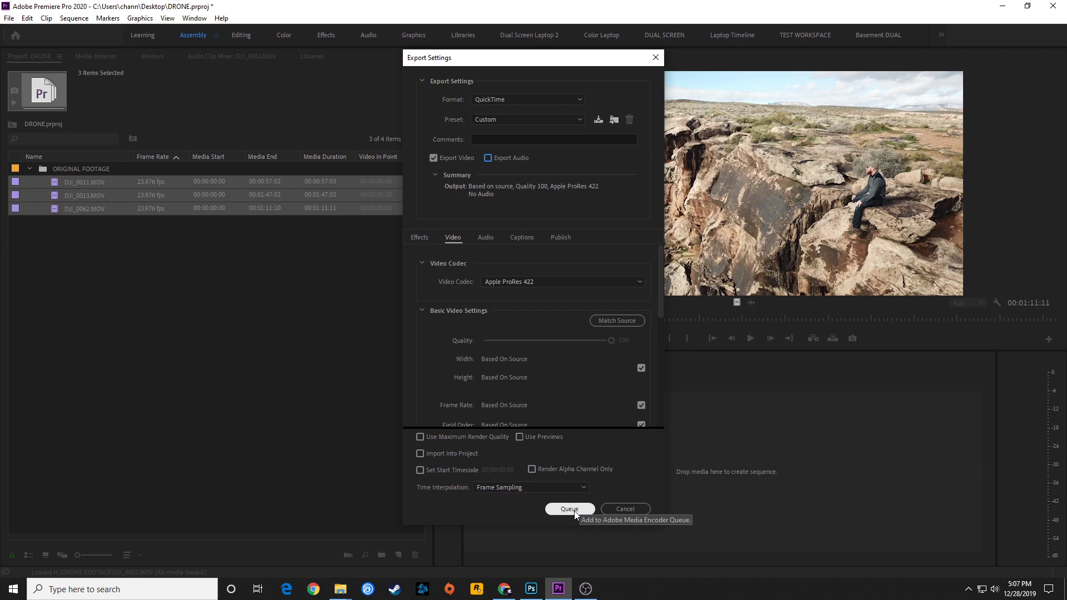
click(566, 509)
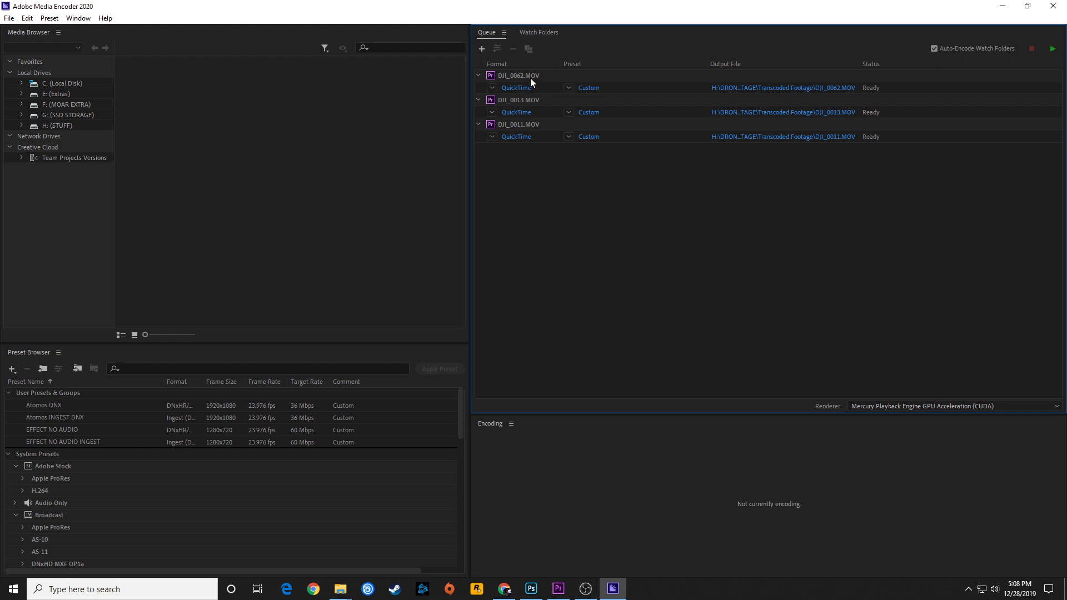
Step: Point all three queued clips to F:\DRONE\TRANSCODED FOOTAGE, start encoding, then switch to the ProRes white paper
mouse_move(530, 82)
key(ctrl+a)
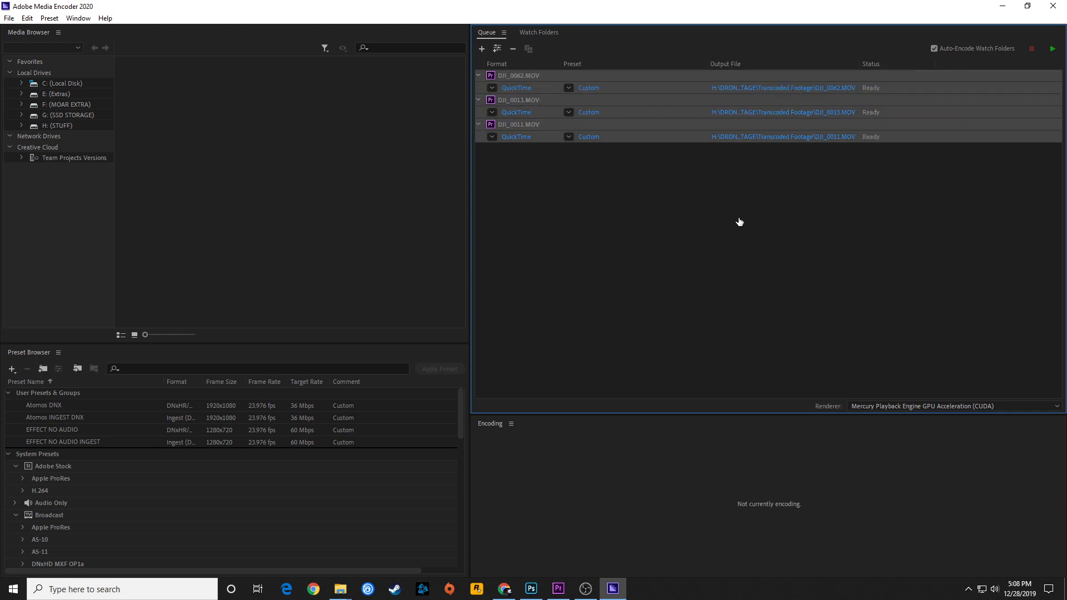
click(778, 89)
click(59, 239)
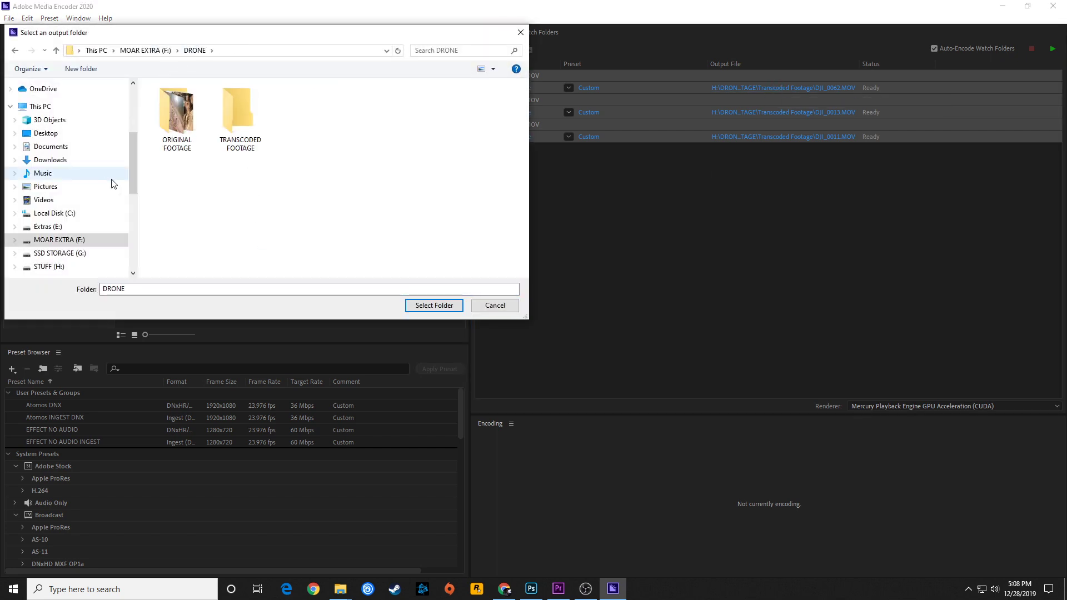
double_click(242, 112)
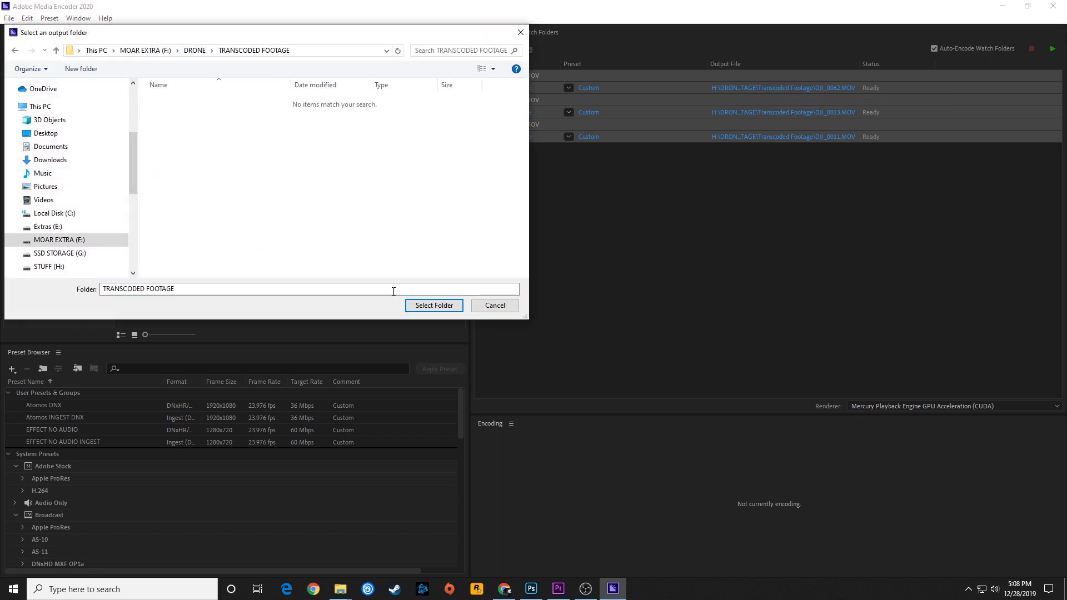
click(434, 310)
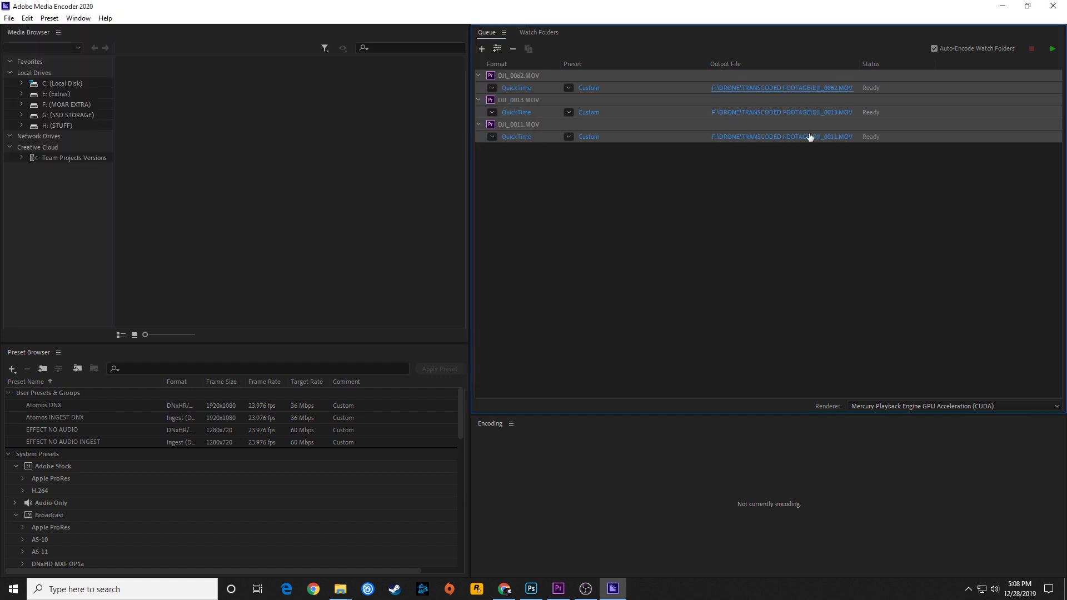
click(1052, 48)
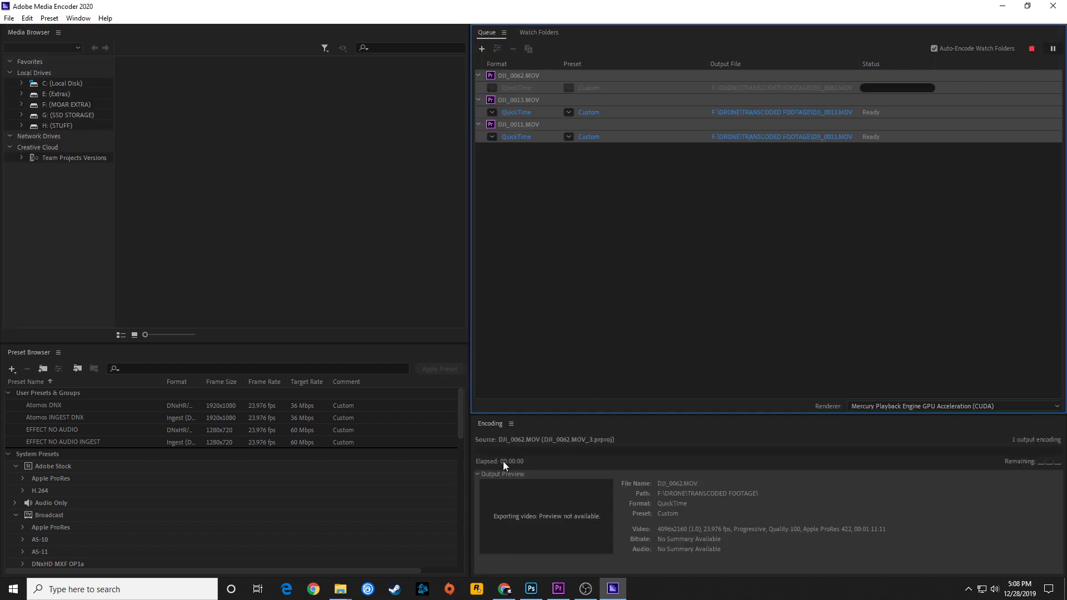
click(503, 588)
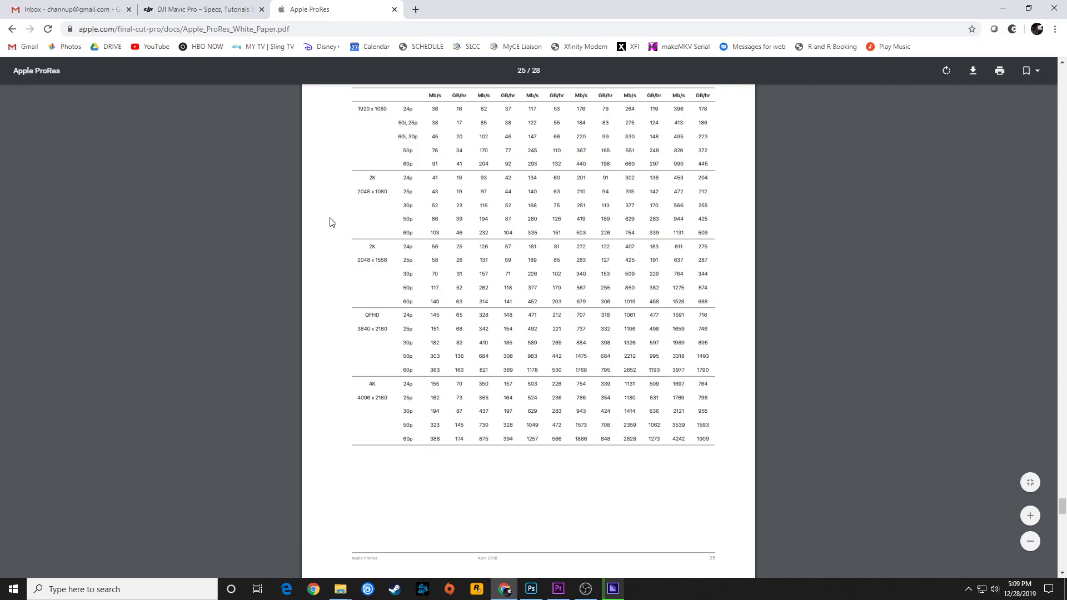
Step: On the DJI Mavic Pro specs page, highlight H.264, C4K 4096×2160 24p and the 60 Mbps max bitrate
click(202, 13)
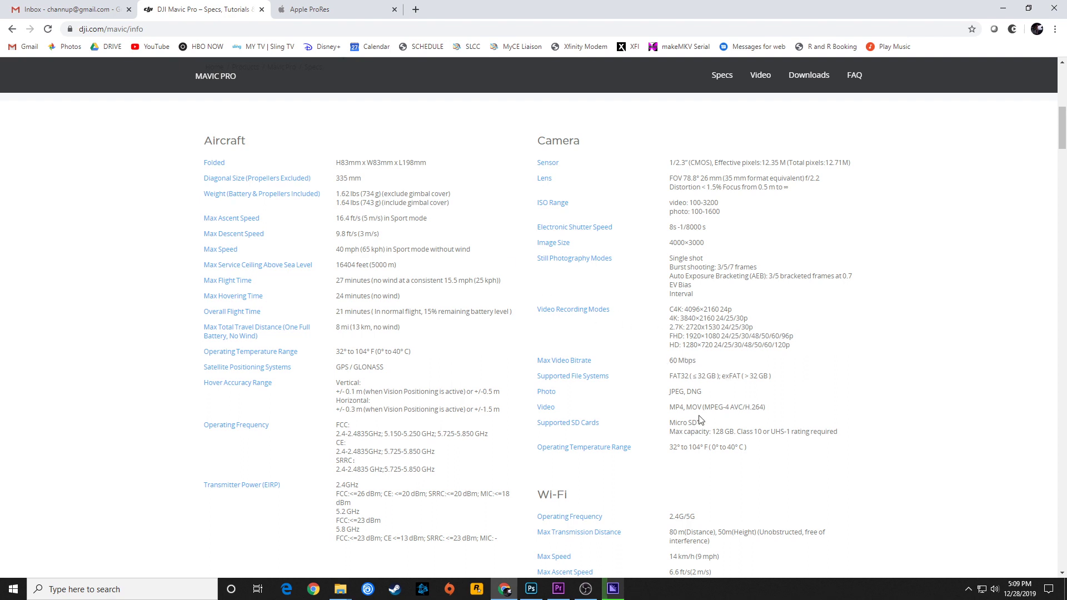
drag(766, 409, 743, 409)
drag(696, 361, 666, 372)
drag(734, 310, 685, 313)
click(689, 310)
drag(686, 309, 731, 310)
drag(701, 362, 679, 366)
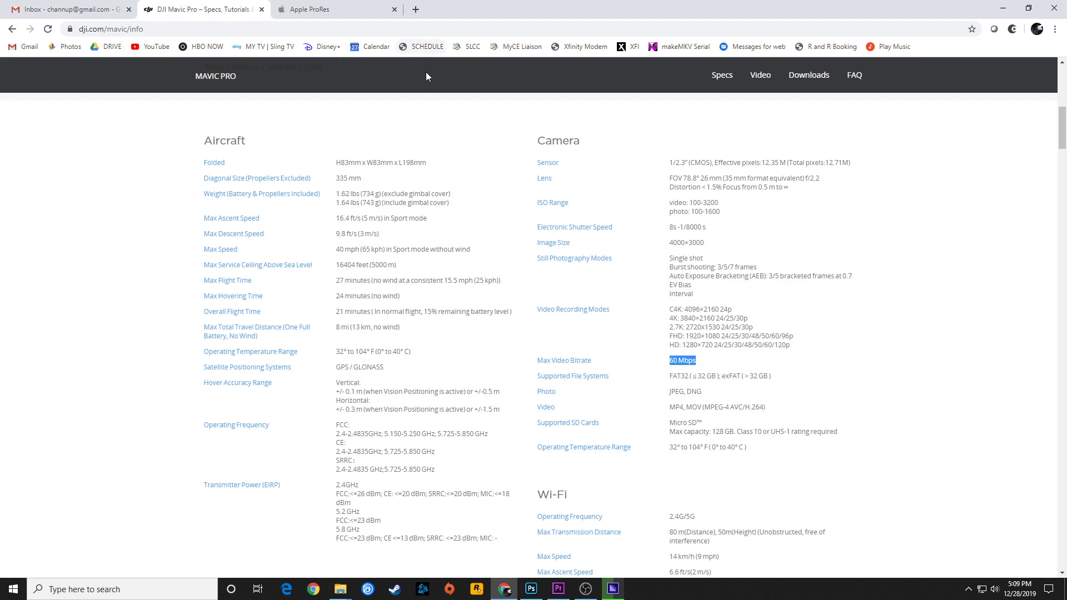
Step: In the ProRes white paper's data-rate table, highlight the 4K 24p row's 503 Mb/s ProRes 422 rate
click(328, 12)
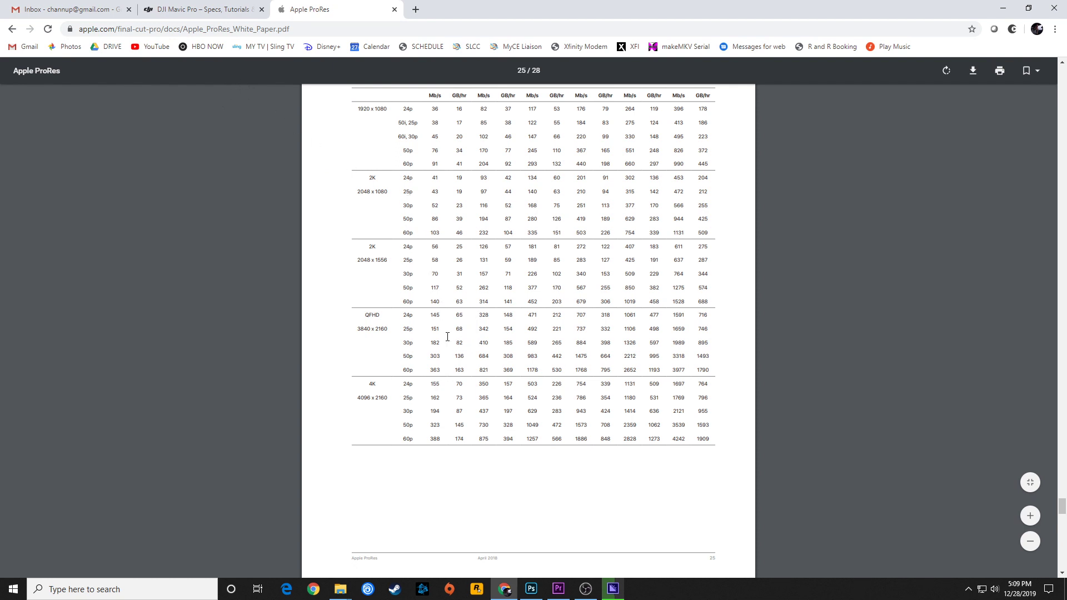
scroll(475, 325, up, 1)
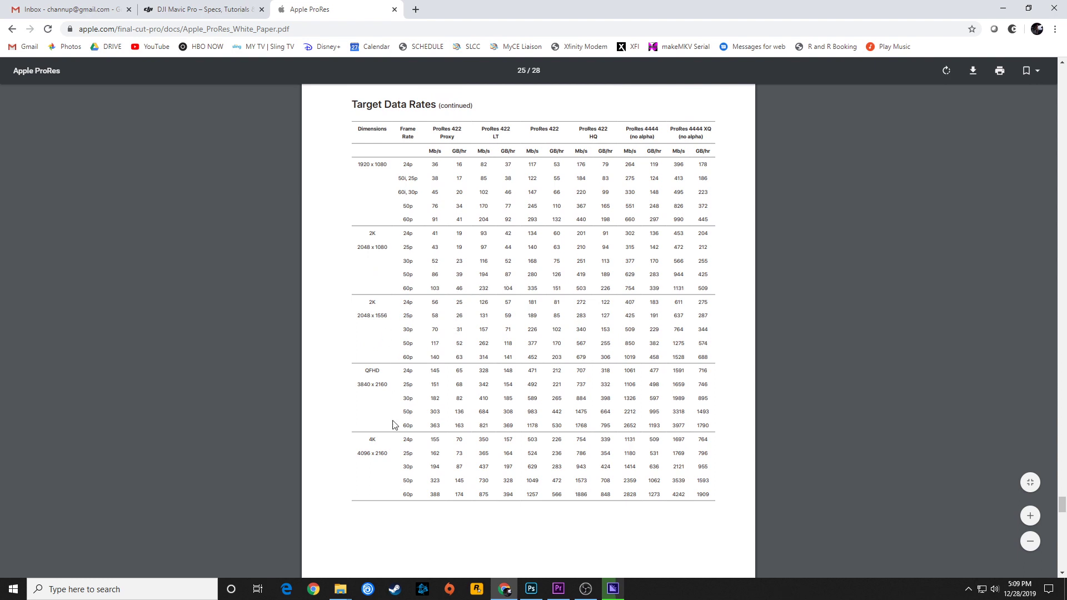
scroll(394, 422, down, 1)
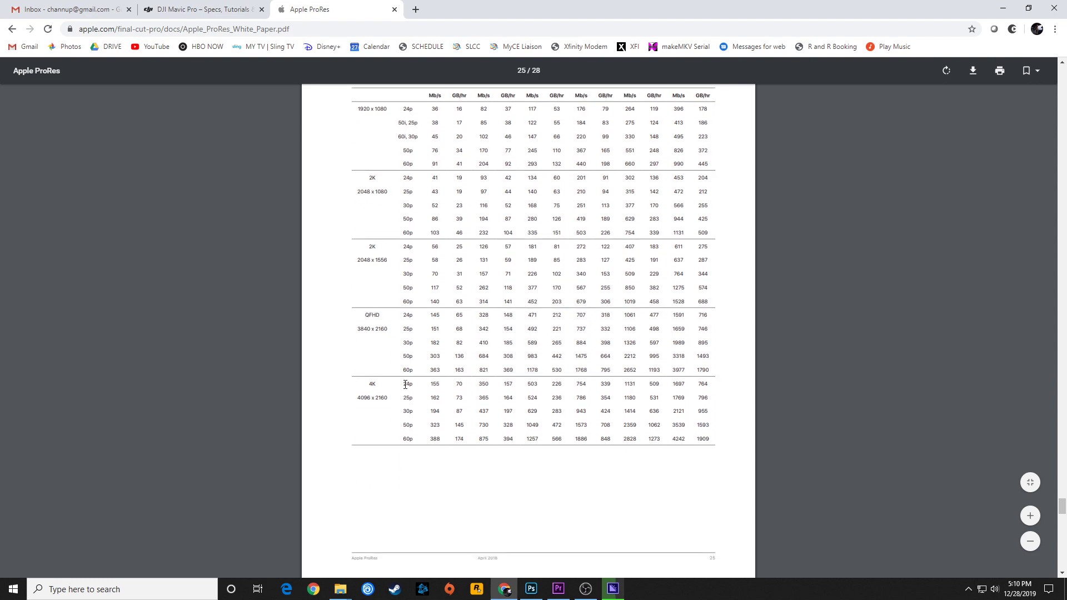
drag(405, 384, 413, 384)
drag(477, 95, 489, 94)
drag(478, 383, 489, 383)
scroll(552, 380, up, 1)
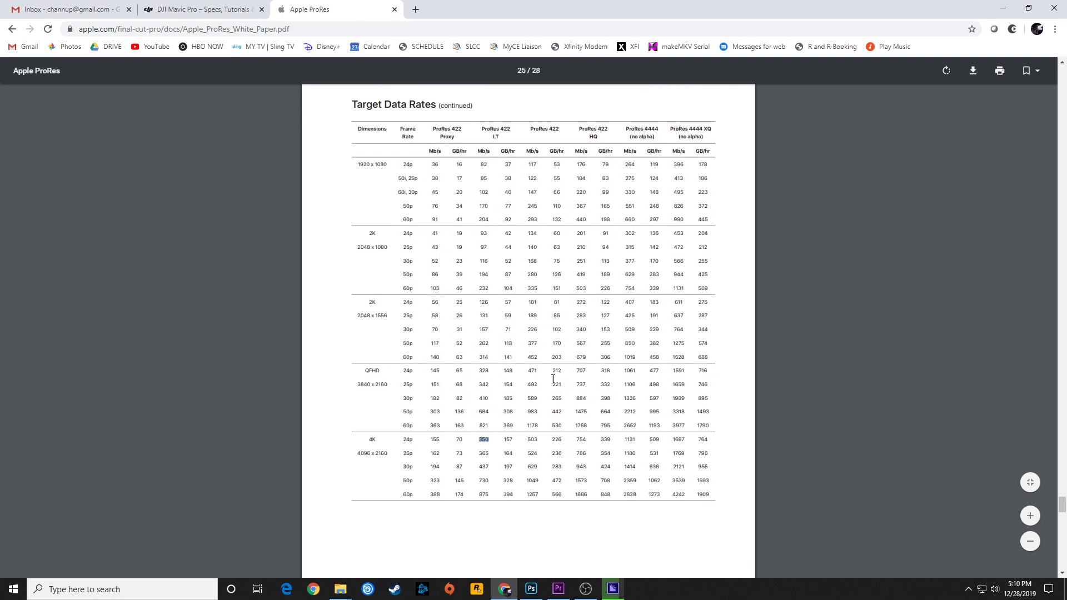
double_click(532, 131)
drag(399, 440, 421, 440)
double_click(531, 440)
mouse_move(522, 439)
mouse_down()
mouse_move(508, 440)
mouse_move(525, 440)
mouse_up()
Step: Confirm all three clips show Done in Media Encoder's queue, then close Media Encoder
click(1002, 10)
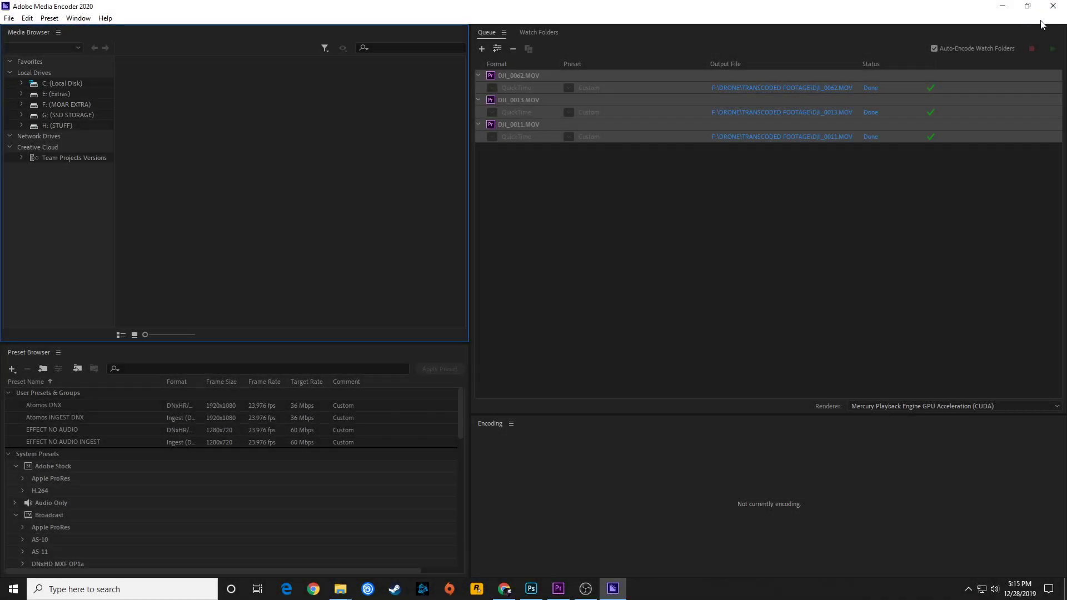
click(1053, 6)
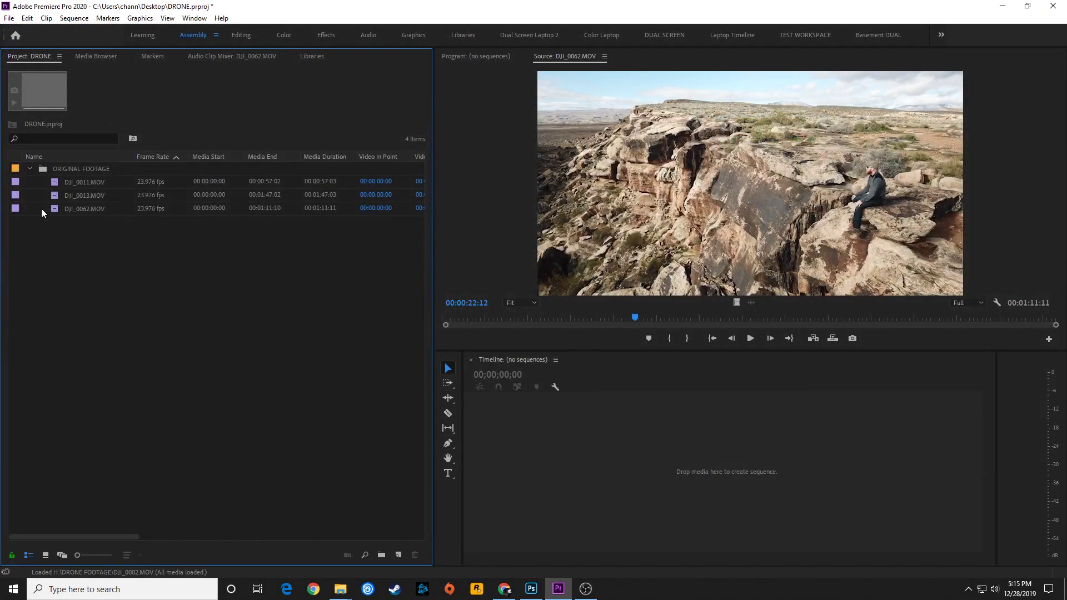
Step: Import the TRANSCODED FOOTAGE folder as a bin and expand it alongside ORIGINAL FOOTAGE
click(30, 169)
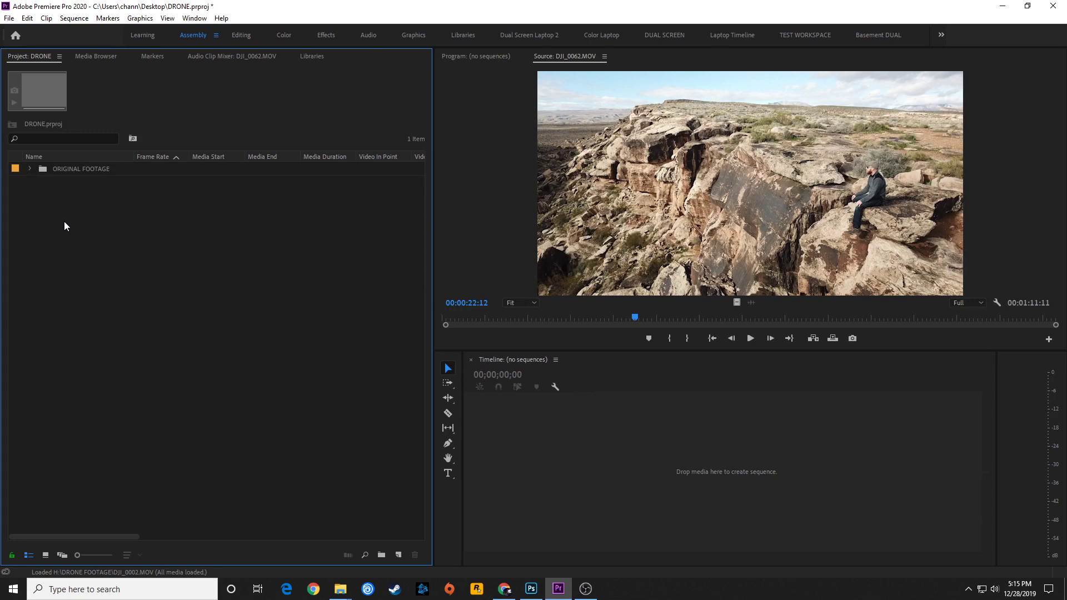
double_click(64, 225)
click(238, 125)
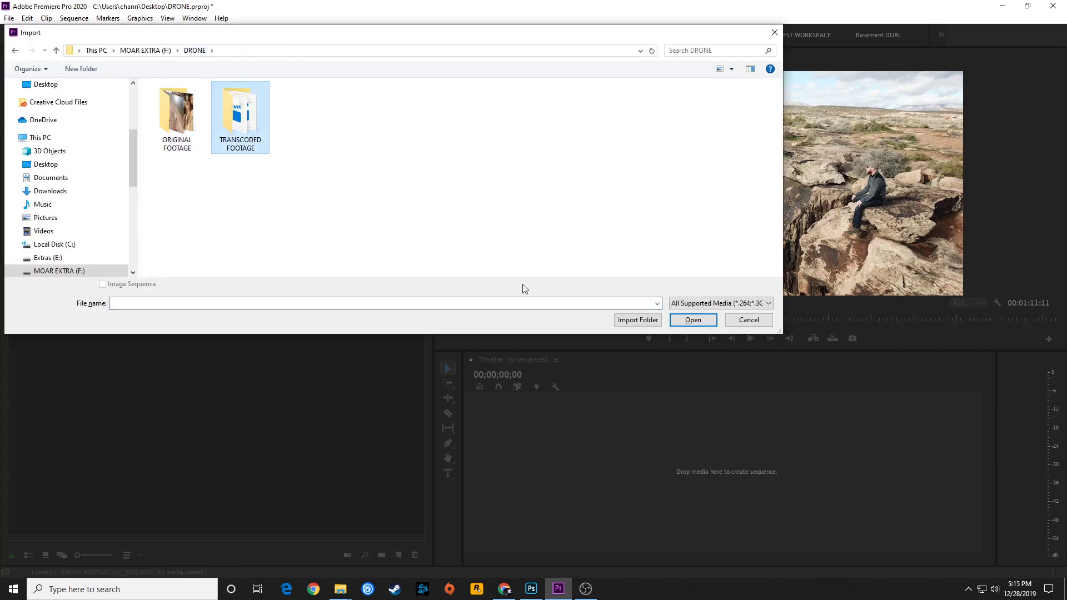
click(637, 320)
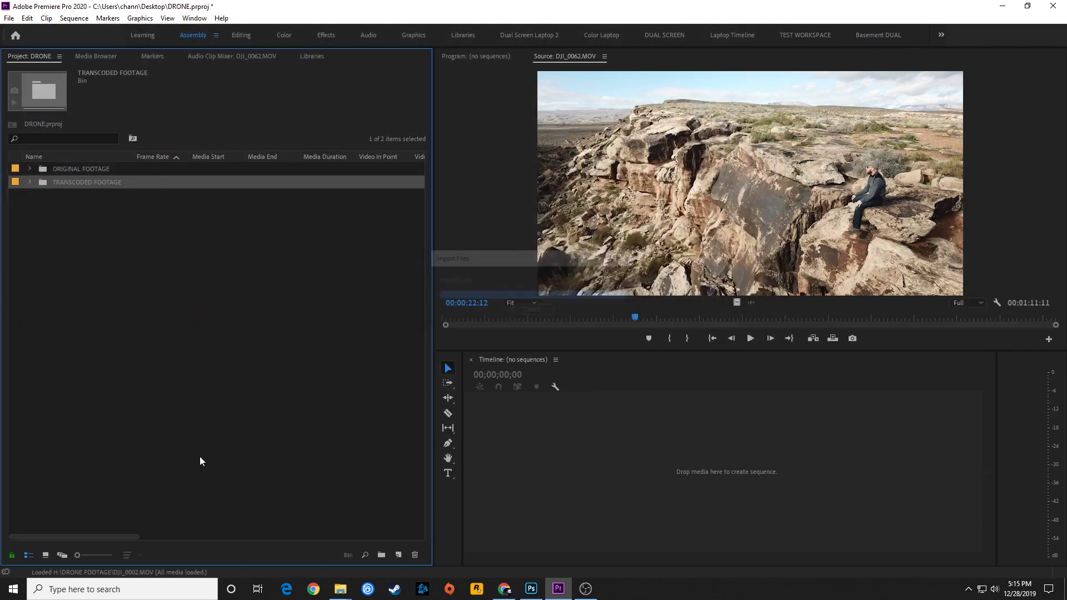
click(30, 169)
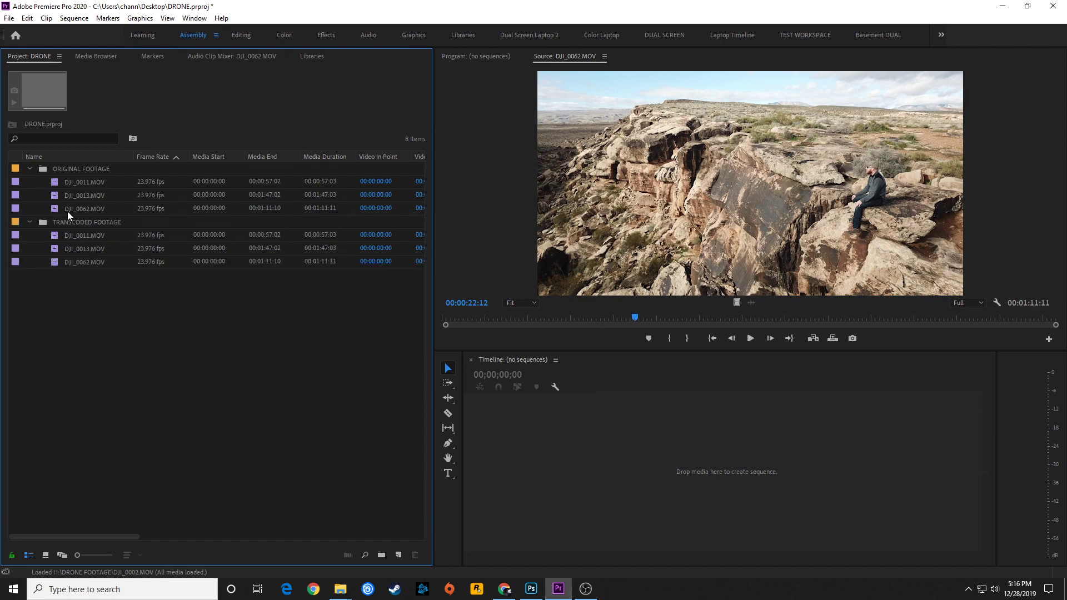
click(68, 209)
click(54, 198)
Step: Put original DJI_0013.MOV and then its transcoded copy back-to-back on V1, zoomed to fit
drag(56, 201, 583, 473)
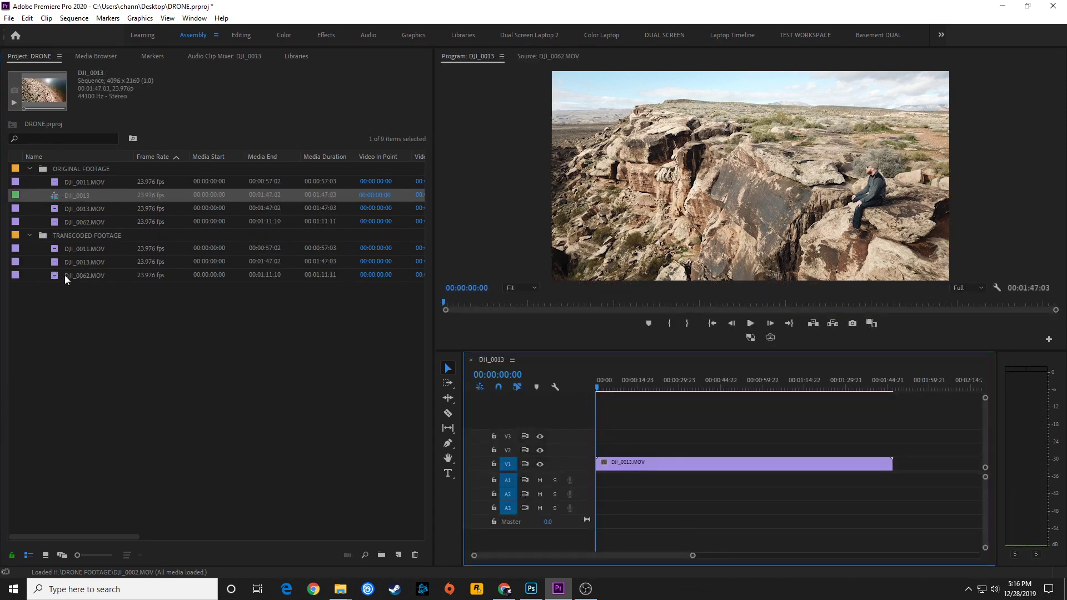
drag(615, 381, 583, 380)
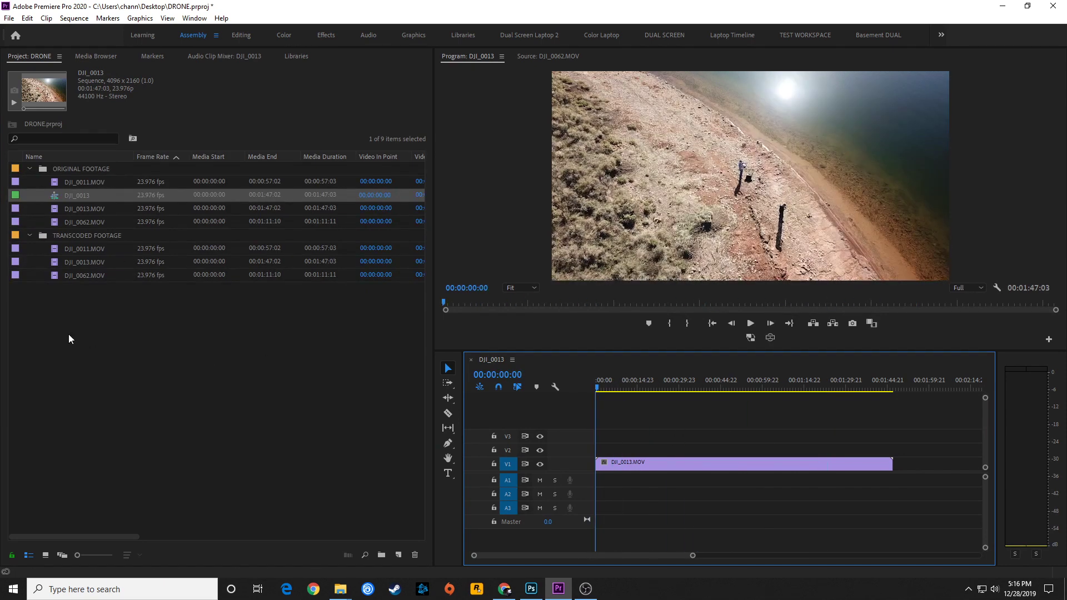
click(92, 274)
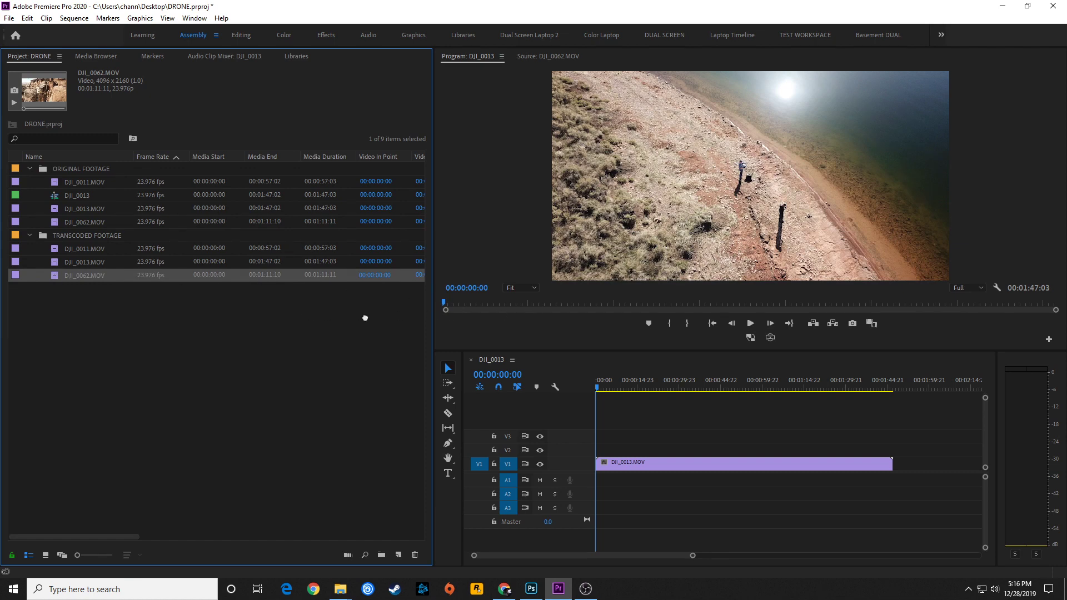
drag(861, 378, 911, 463)
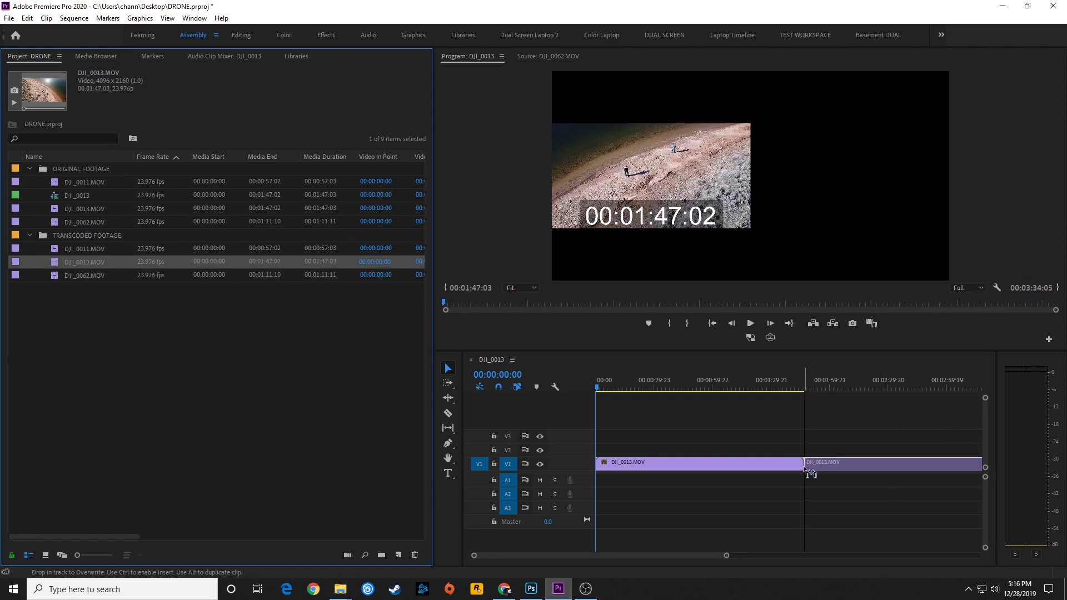
drag(811, 462, 831, 445)
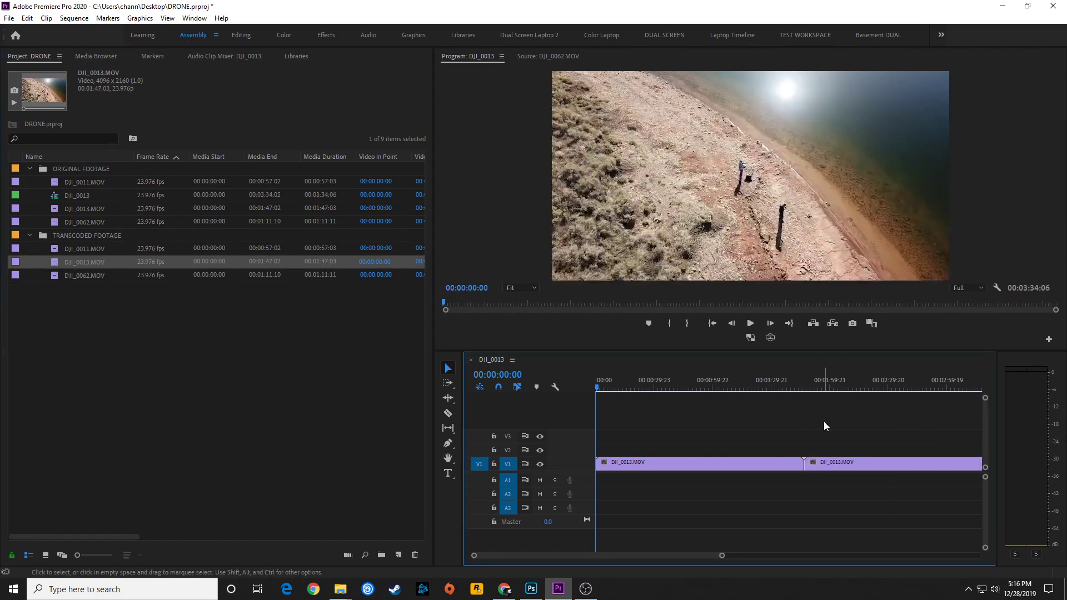
key(shift+equal)
key(backslash)
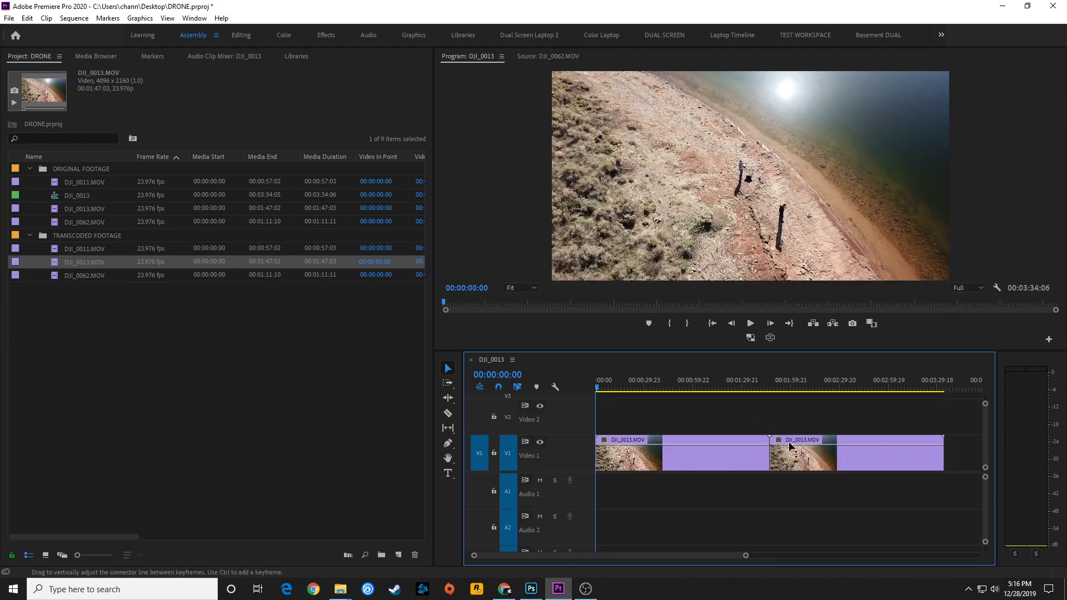
click(820, 445)
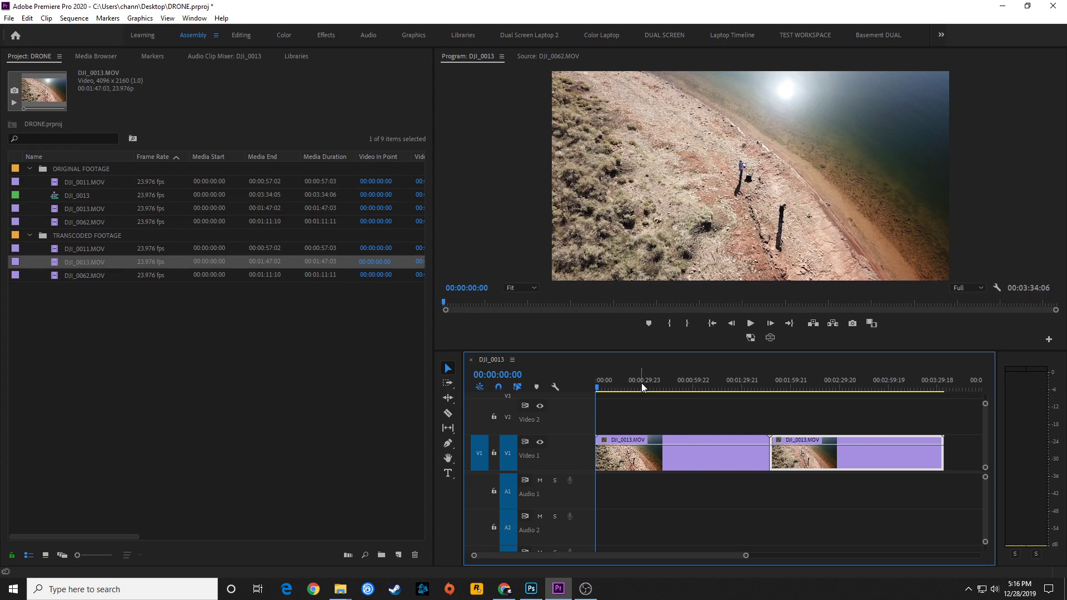
drag(643, 386, 739, 400)
click(796, 387)
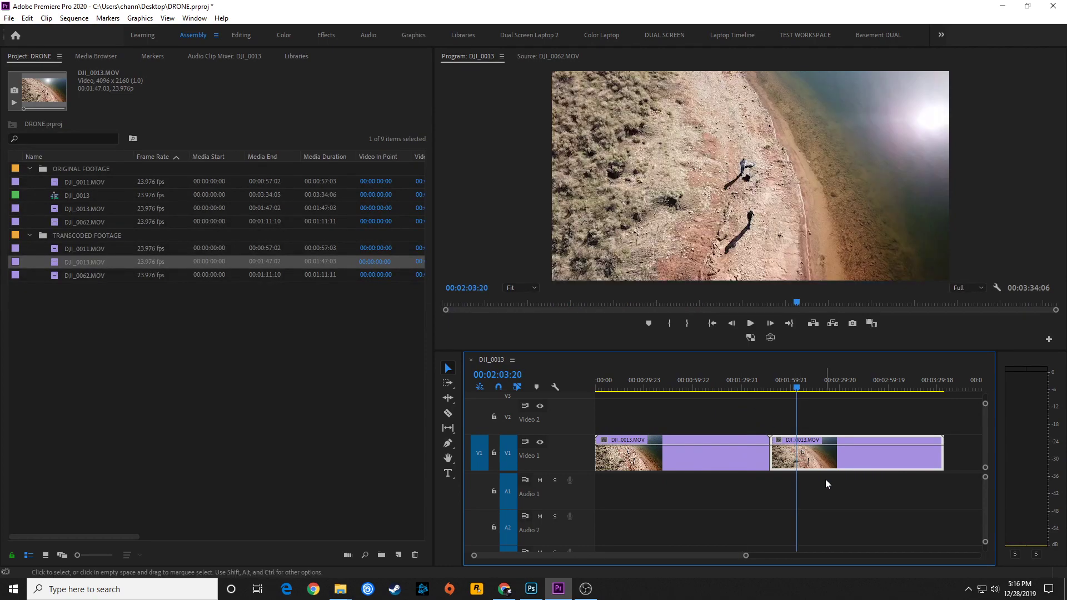
drag(799, 388, 856, 391)
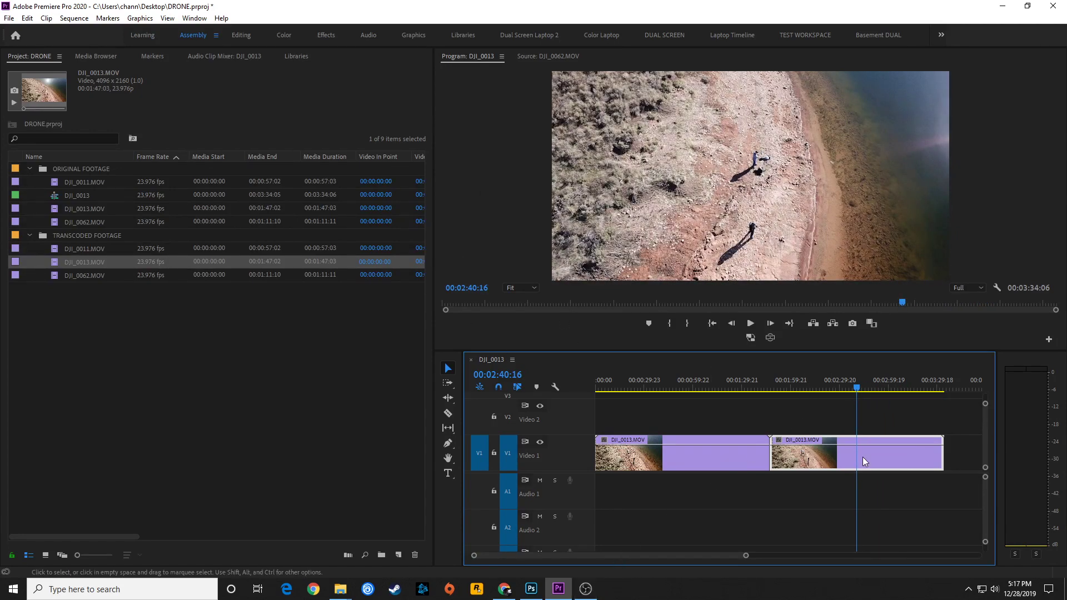
drag(841, 392, 881, 398)
mouse_move(708, 394)
mouse_down()
mouse_move(628, 390)
mouse_move(716, 390)
mouse_up()
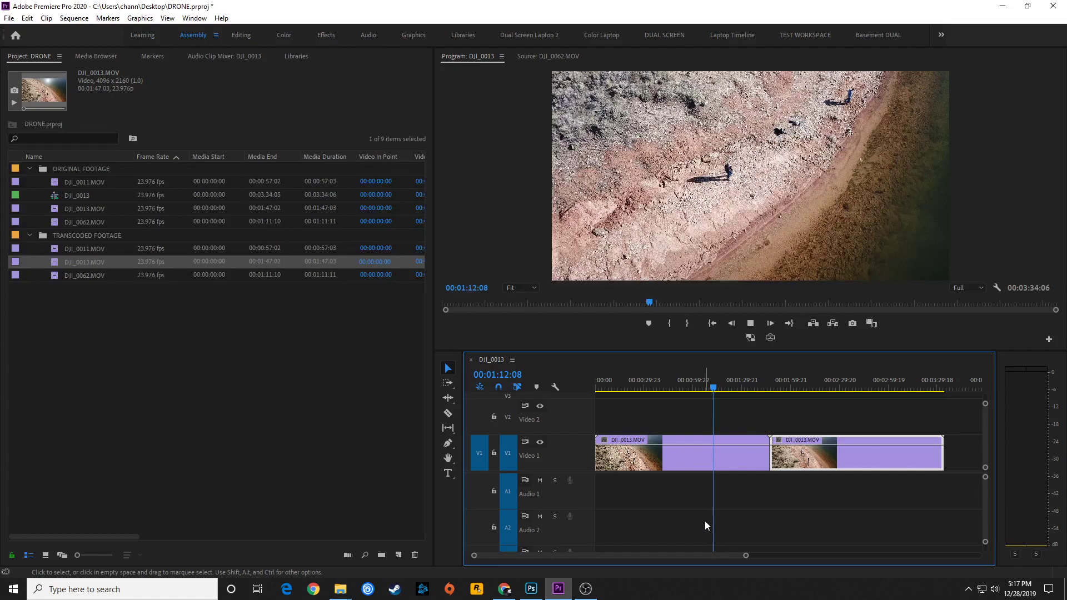
key(j)
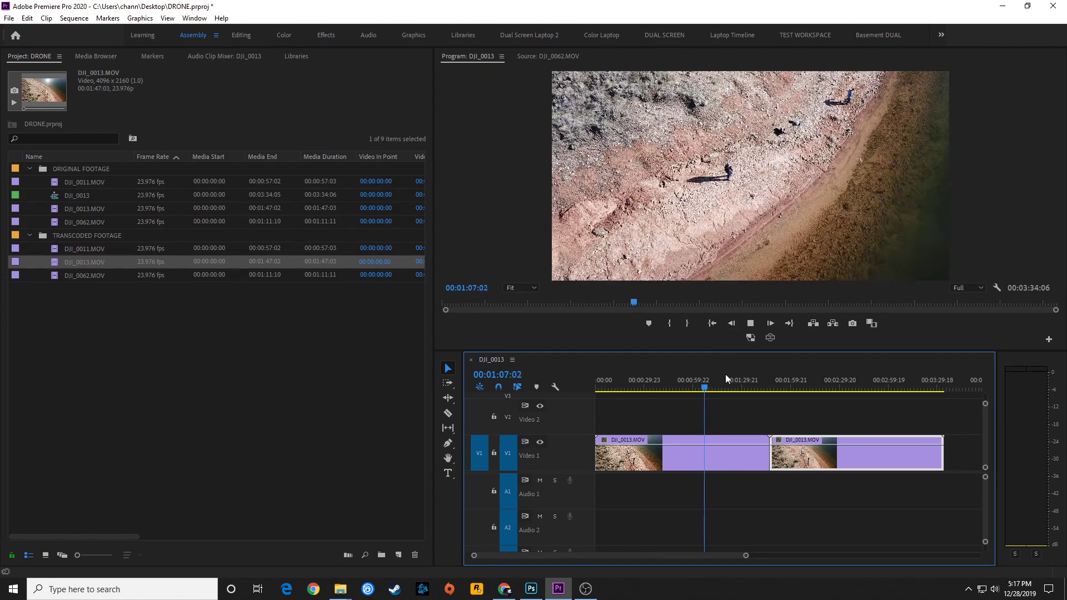
key(k)
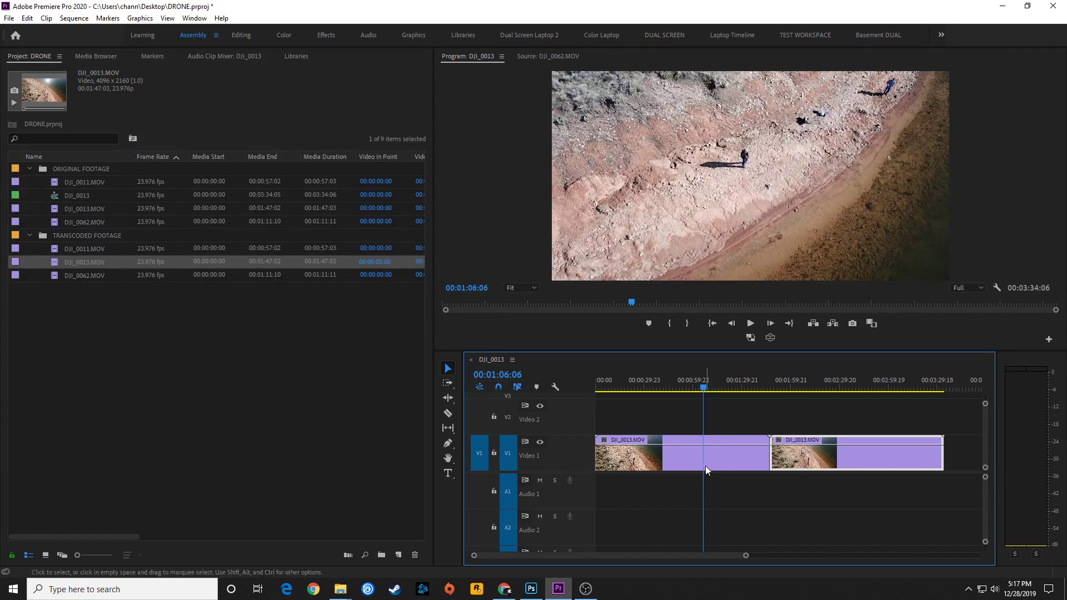
key(space)
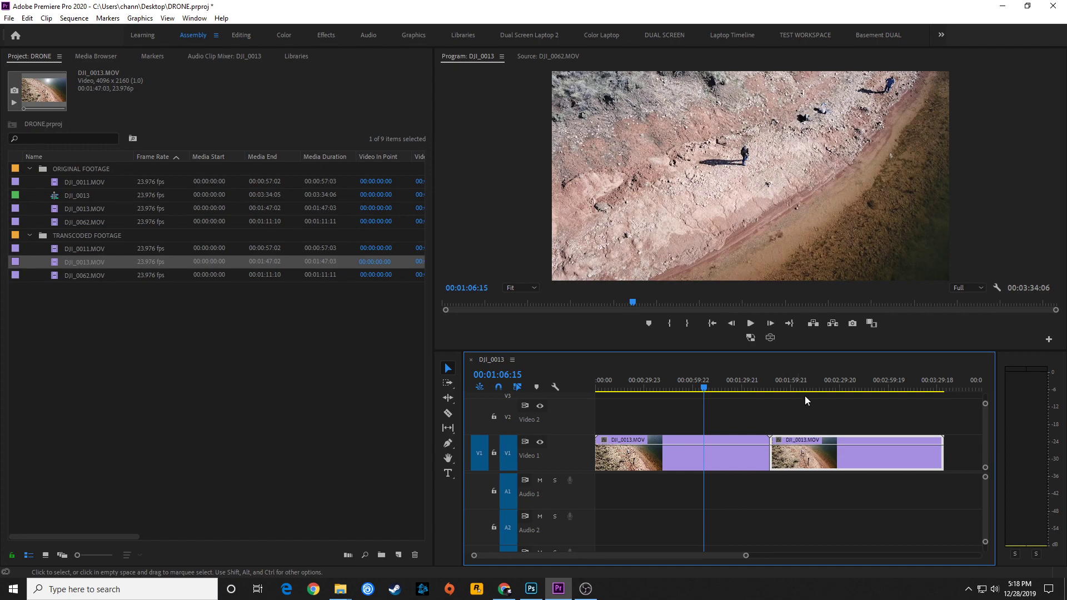
mouse_move(818, 382)
mouse_down()
mouse_move(860, 387)
mouse_move(835, 391)
mouse_up()
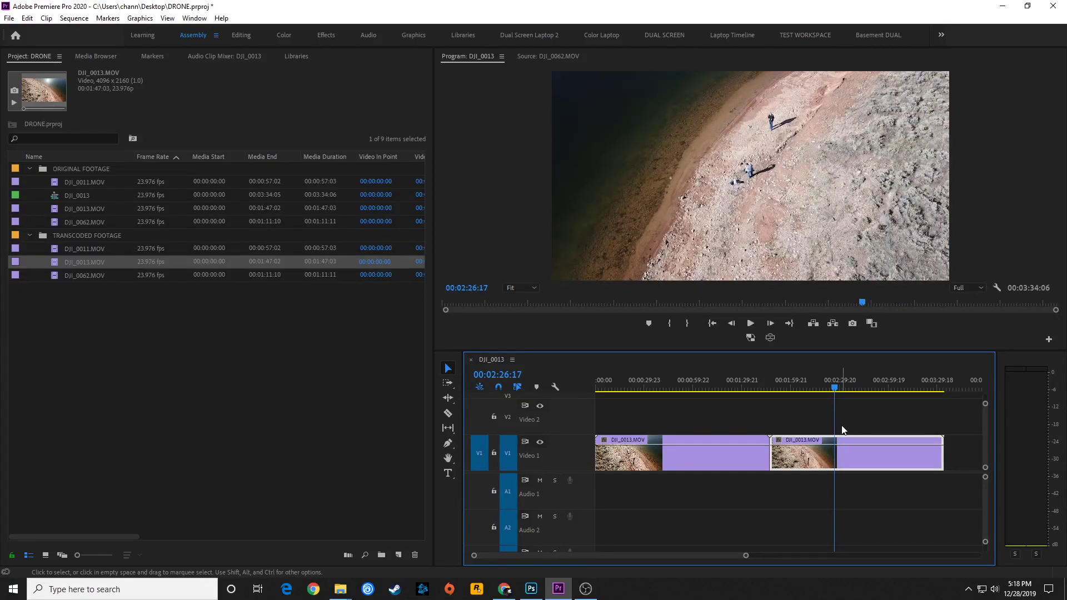
key(j)
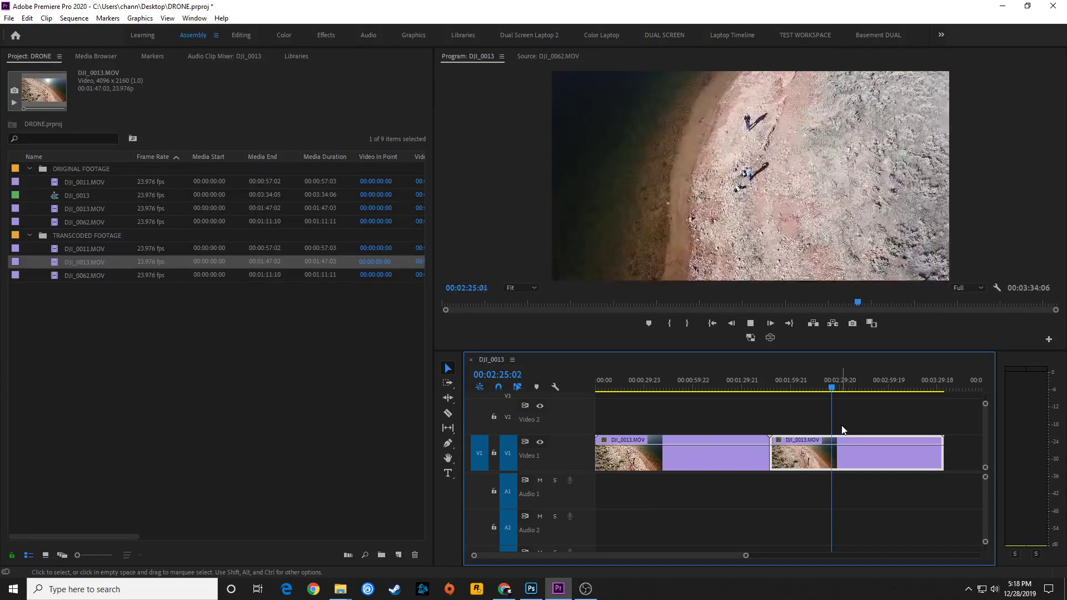
key(k)
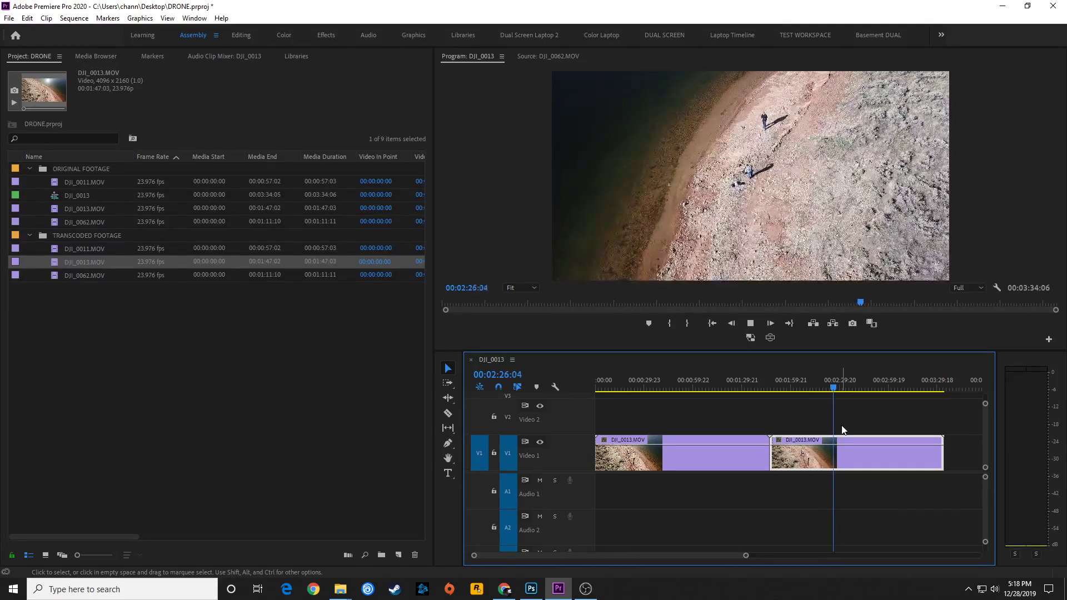
drag(845, 383, 896, 396)
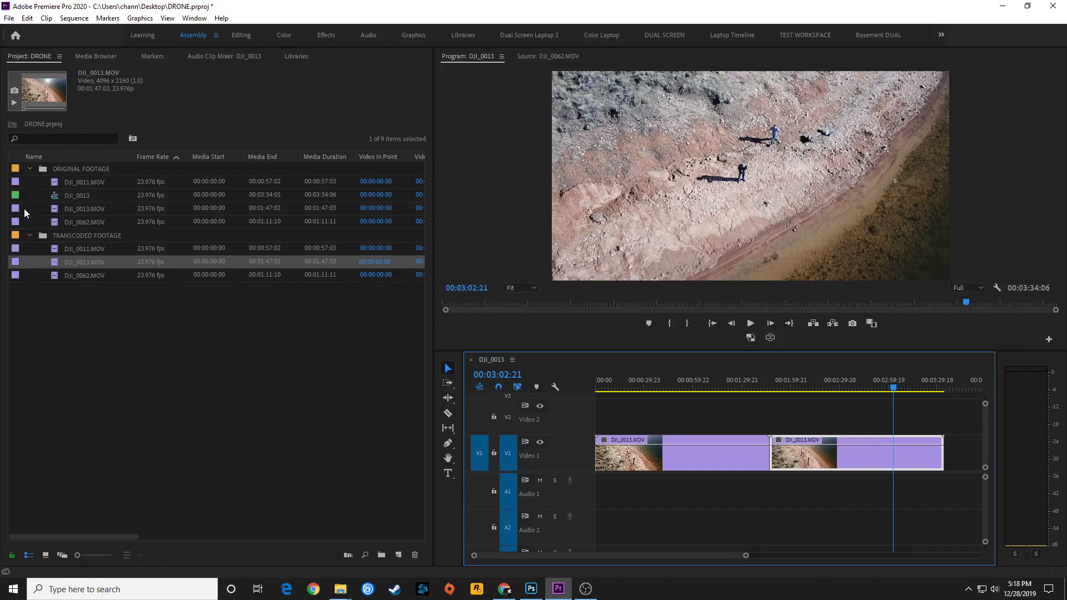
Step: Go from the ORIGINAL FOOTAGE Explorer window up to the DRONE folder on MOAR EXTRA (F:)
click(63, 188)
click(84, 219)
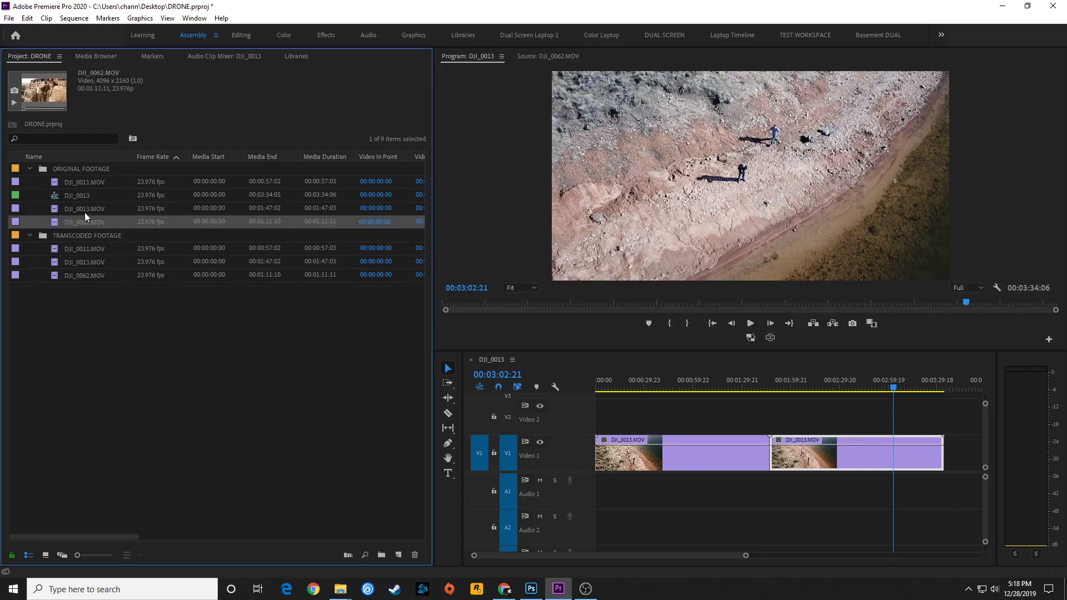
click(91, 169)
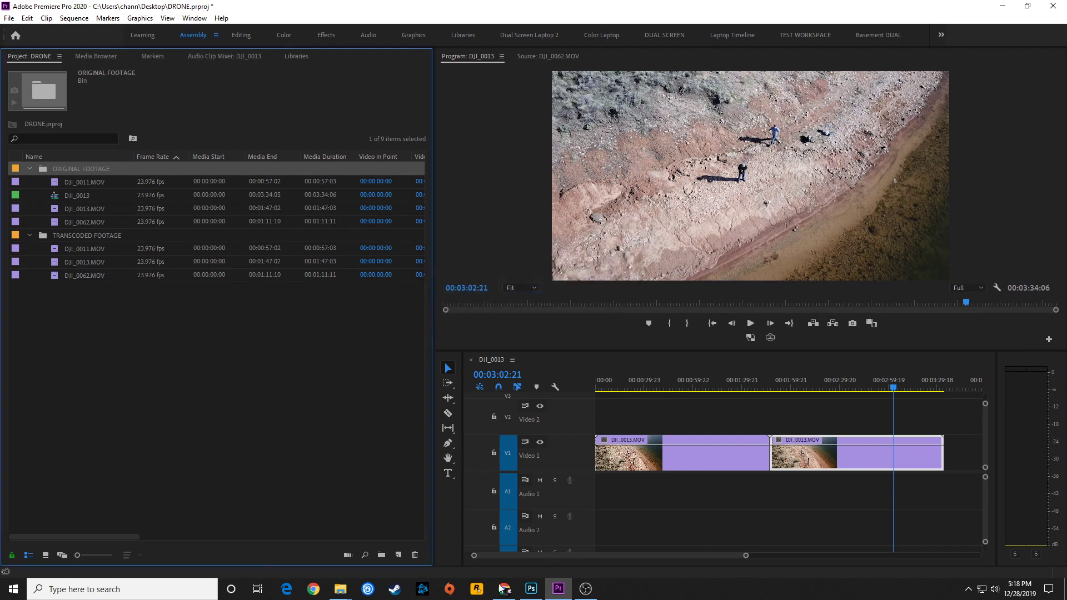
mouse_move(340, 589)
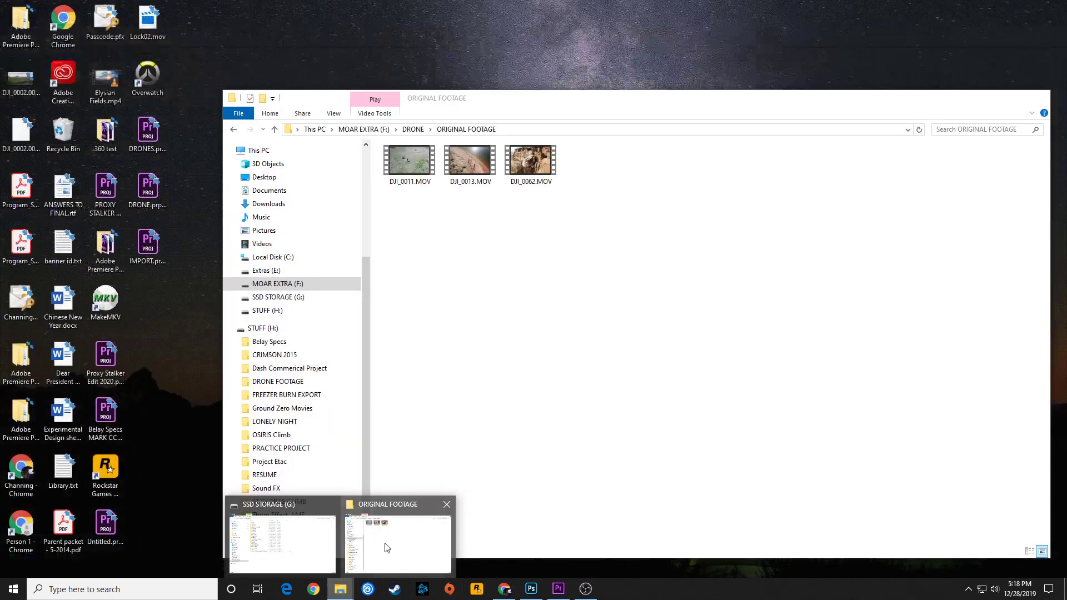
click(368, 562)
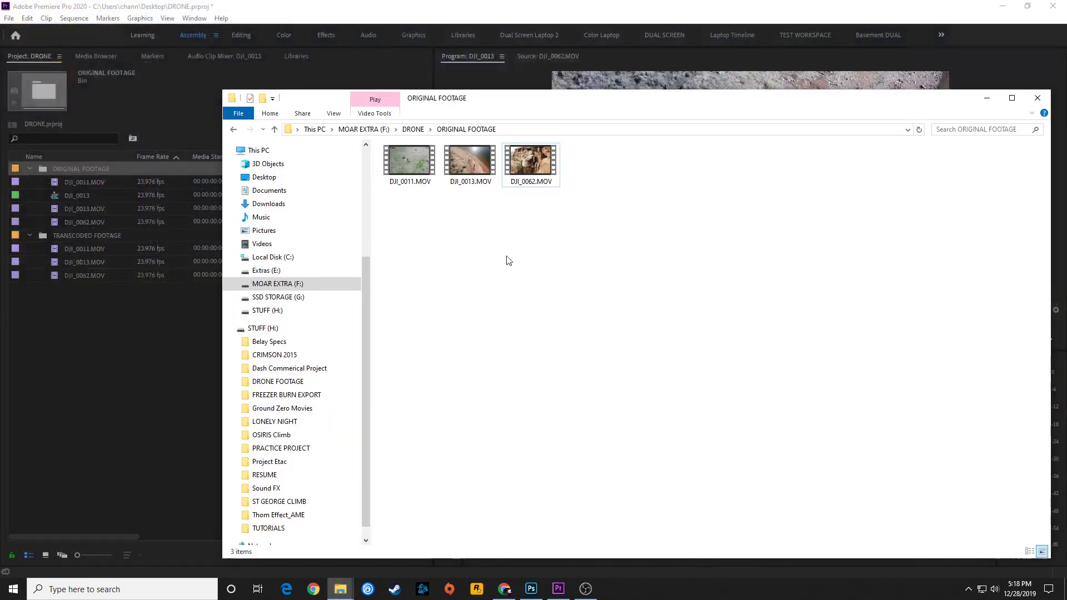
click(413, 129)
click(427, 286)
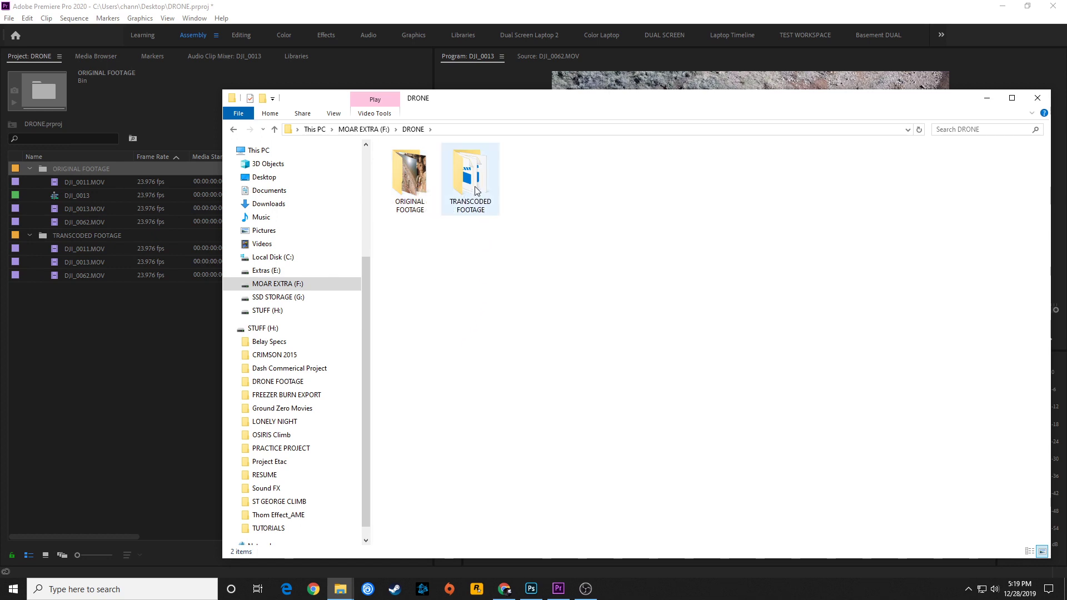
mouse_move(475, 187)
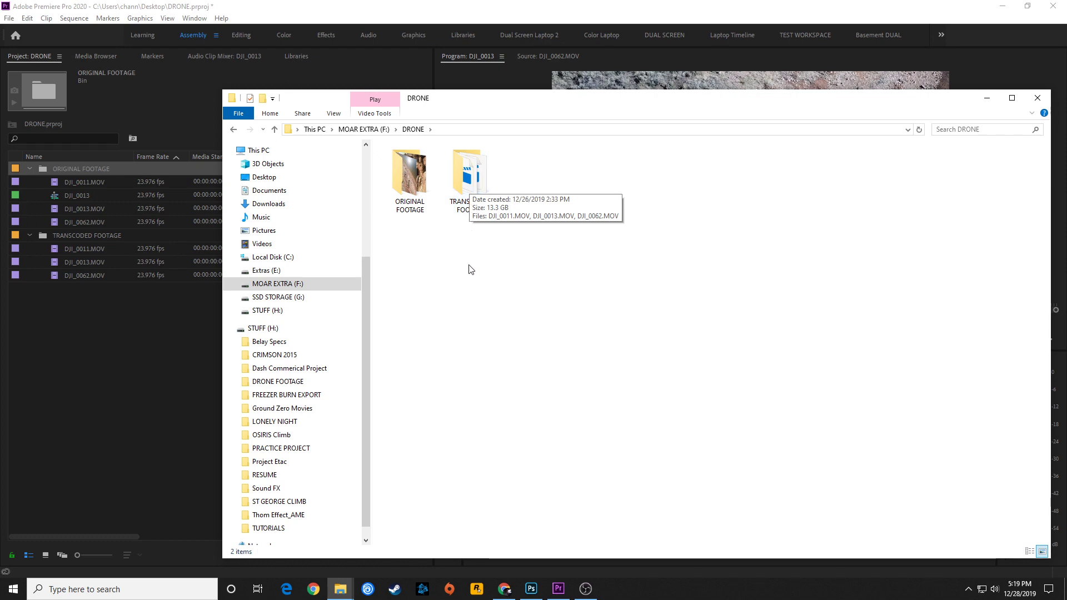
Step: Bring Premiere's DRONE project with the two-clip DJI_0013 sequence back to the front
click(208, 354)
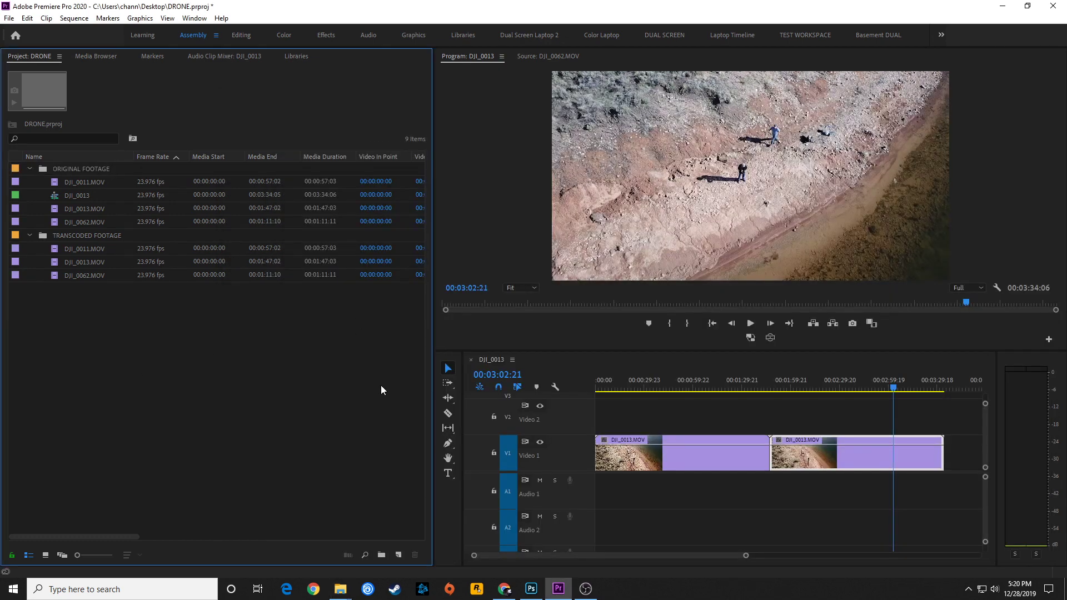